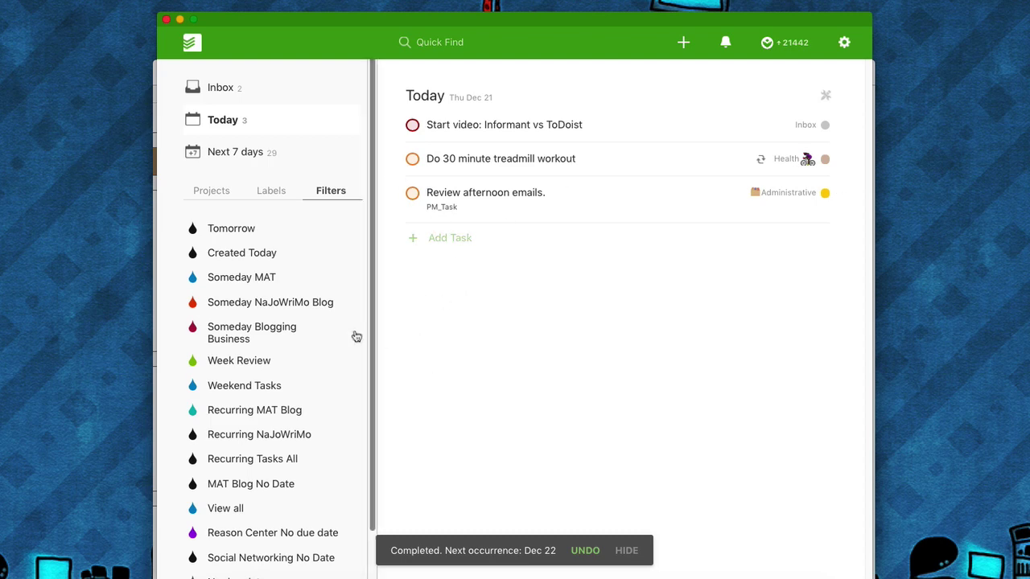
Show the project list, examine the tasks scheduled for the next 7 days, and return to today's tasks
left_click(213, 193)
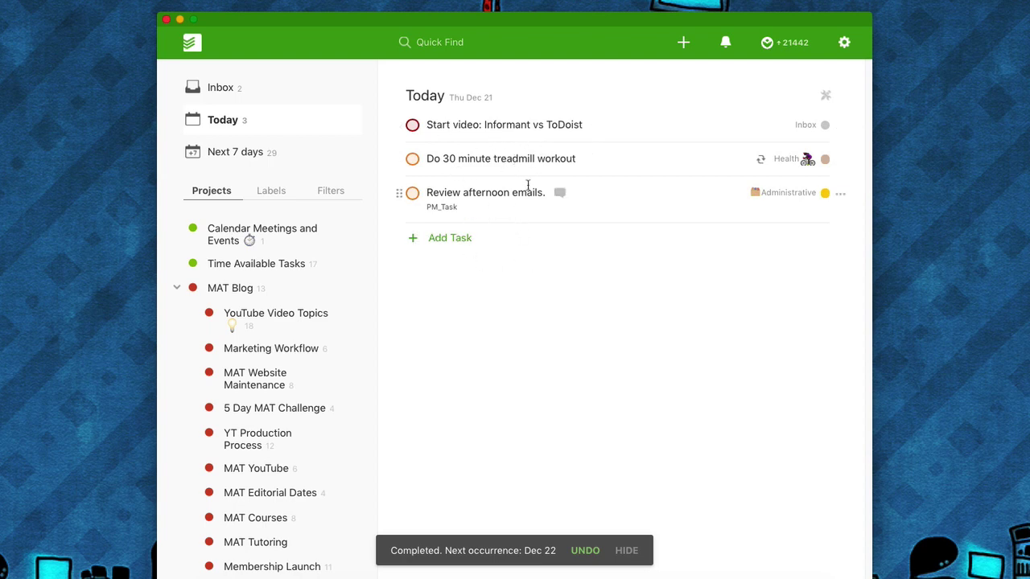
left_click(320, 158)
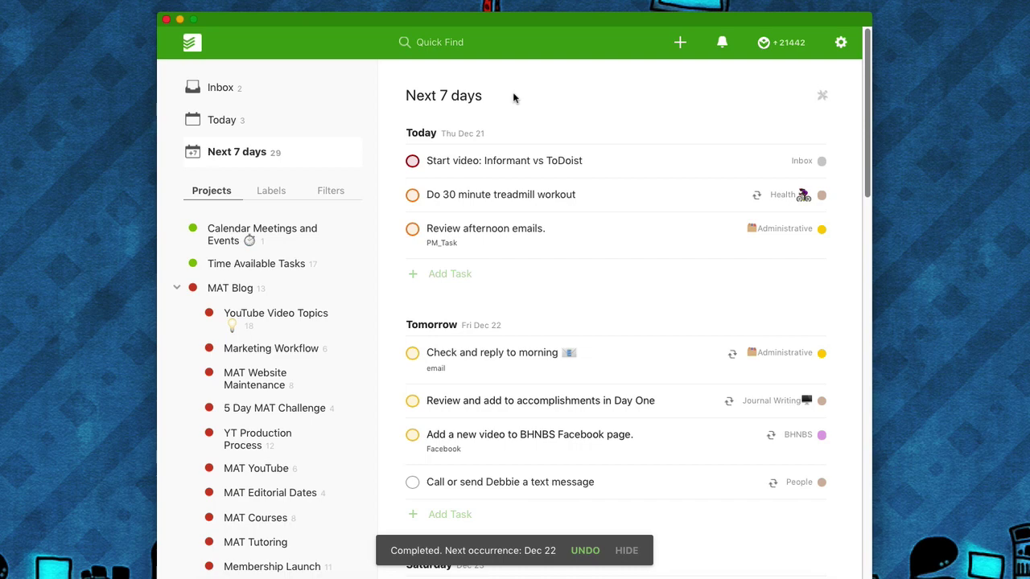
scroll(512, 92, "down", 10)
scroll(513, 97, "down", 10)
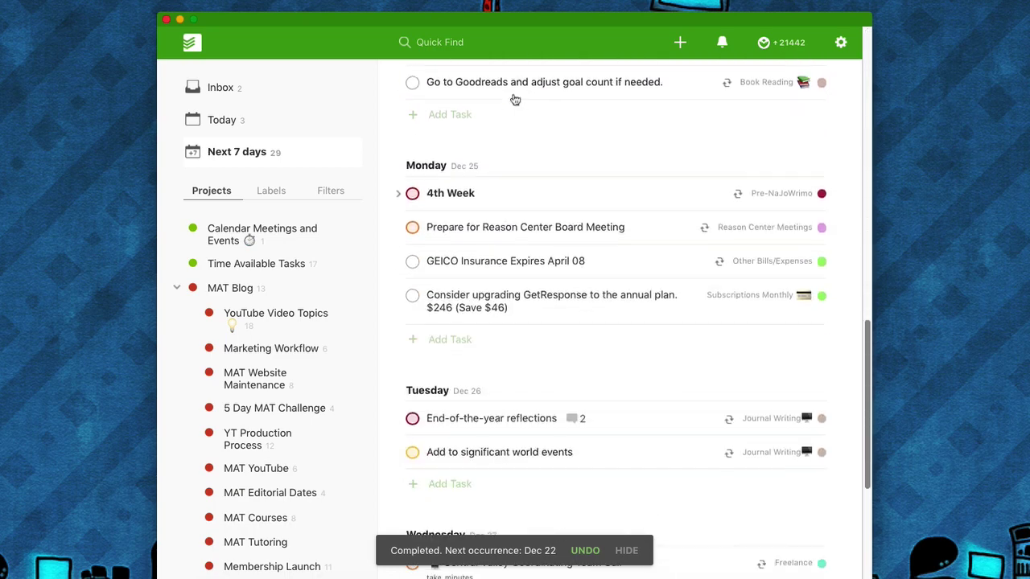
scroll(512, 98, "down", 3)
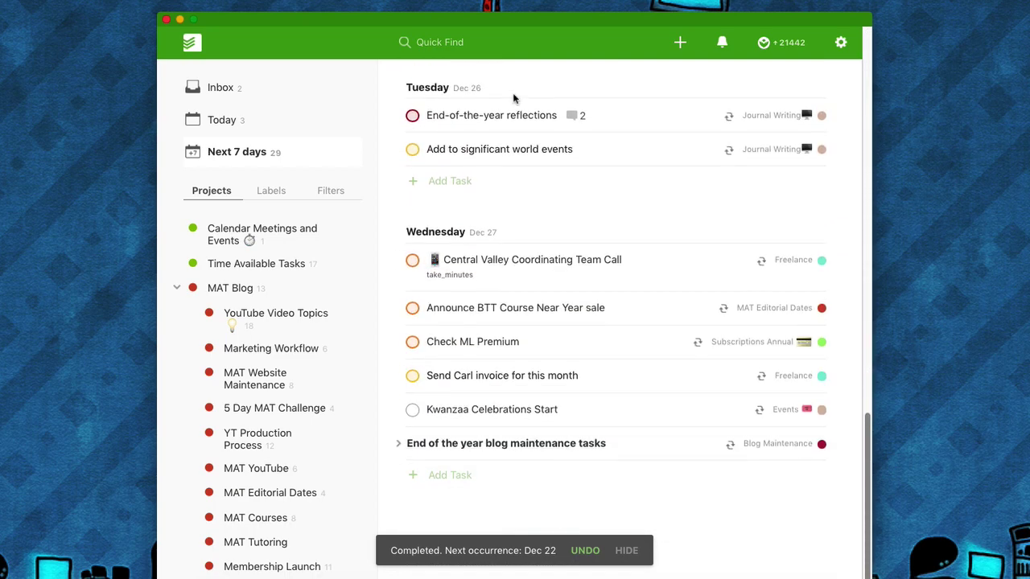
scroll(514, 98, "up", 6)
scroll(513, 98, "up", 10)
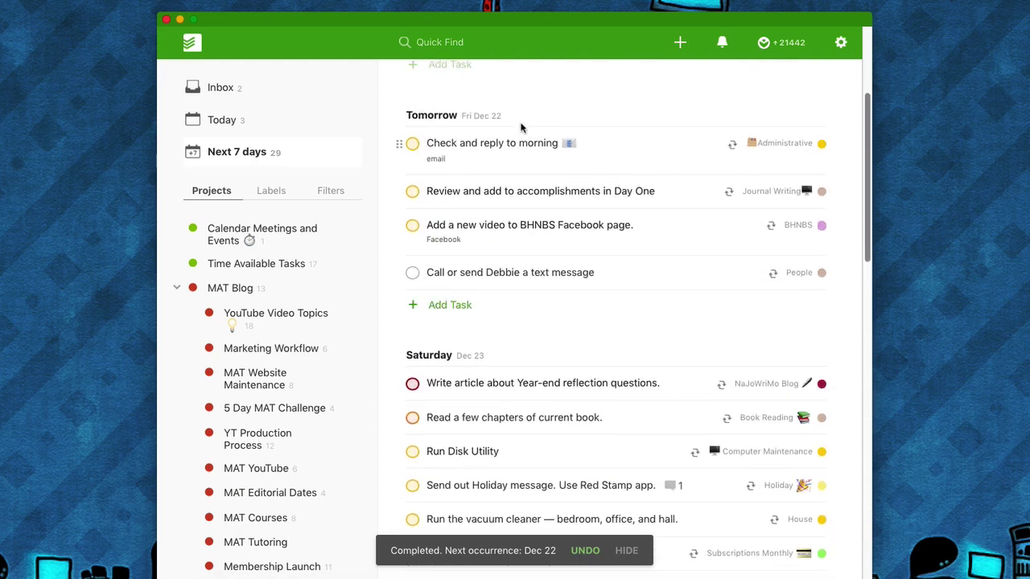
scroll(521, 120, "up", 3)
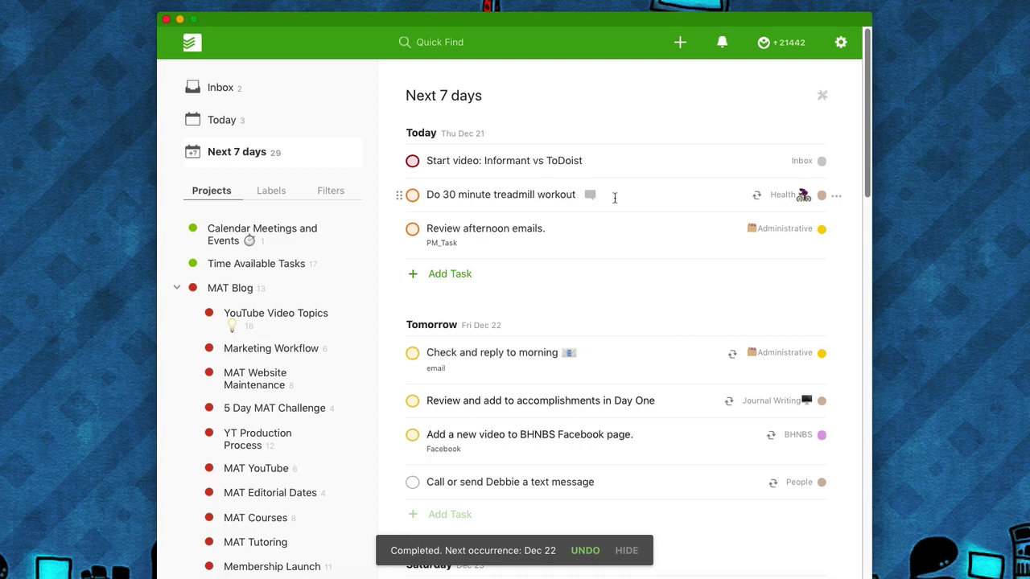
scroll(644, 169, "down", 5)
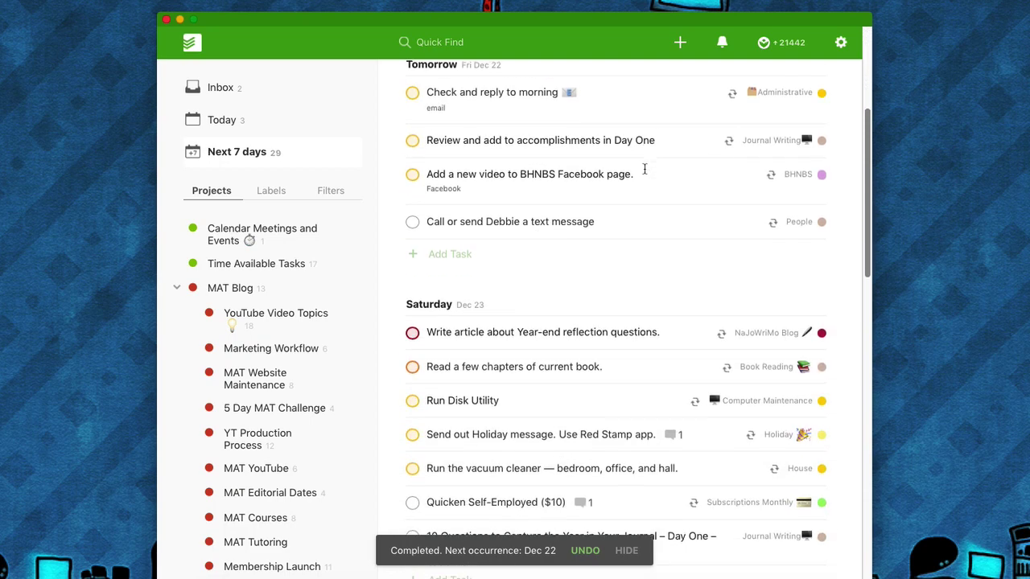
scroll(644, 169, "up", 5)
scroll(644, 169, "up", 1)
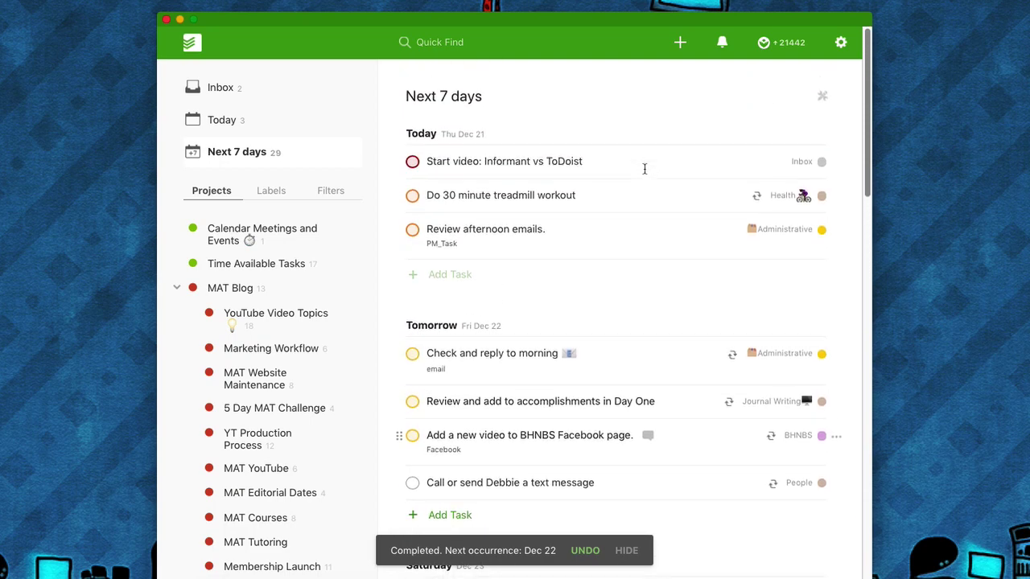
scroll(644, 169, "down", 6)
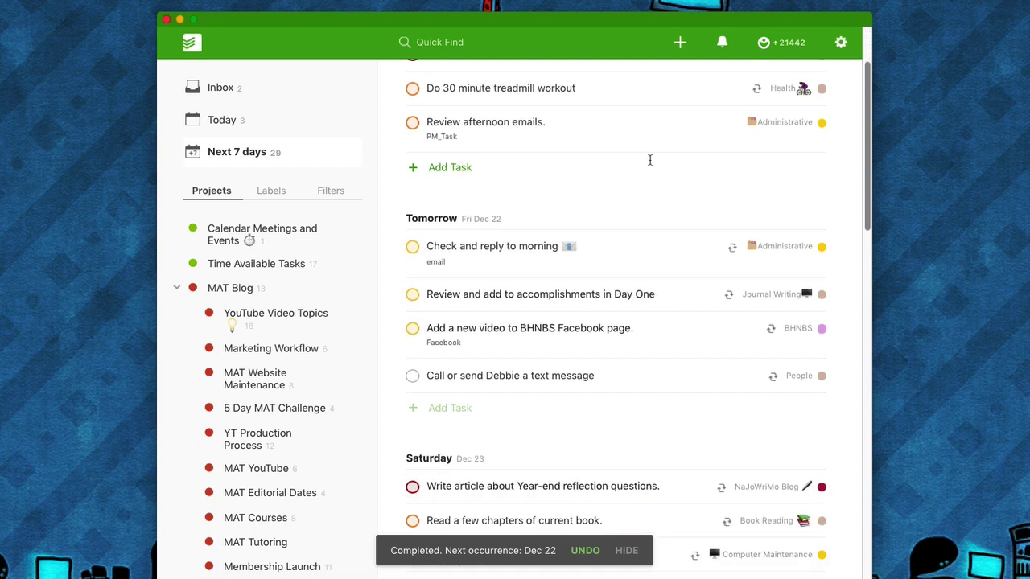
scroll(650, 166, "up", 6)
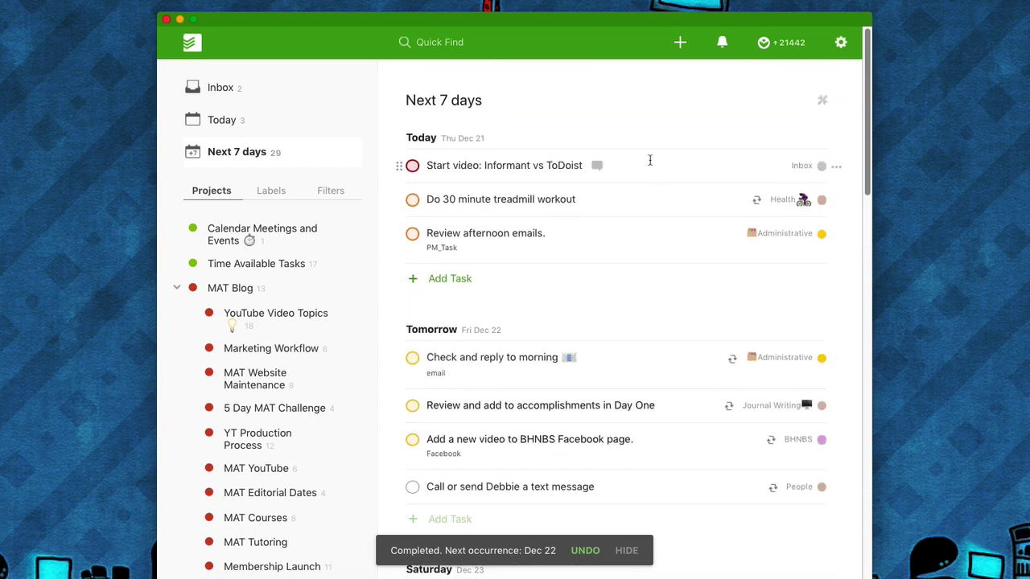
left_click(298, 123)
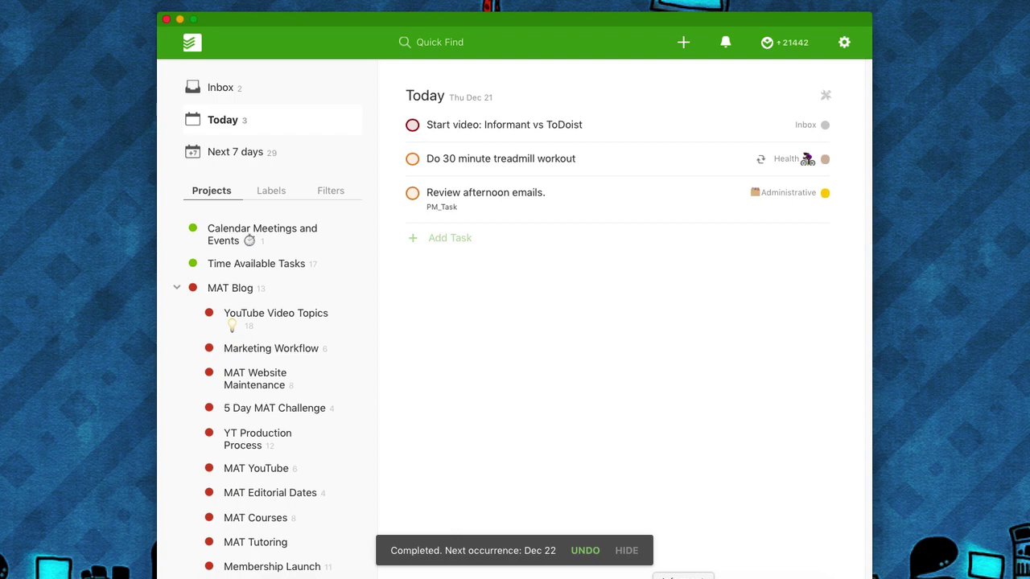
Switch to Informant and move its calendar window up over the Todoist window
left_click(682, 576)
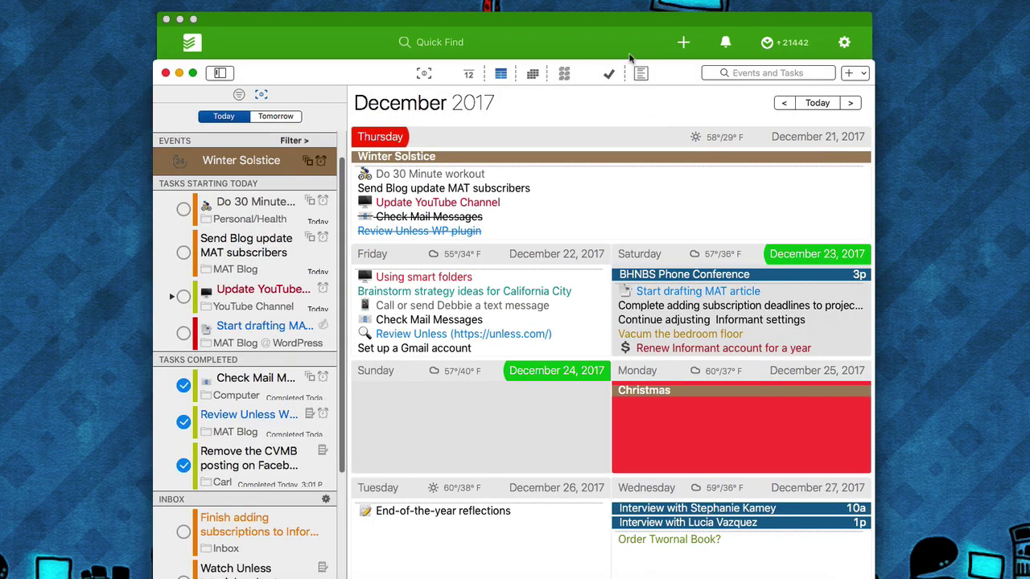
left_click_drag(583, 61, 579, 16)
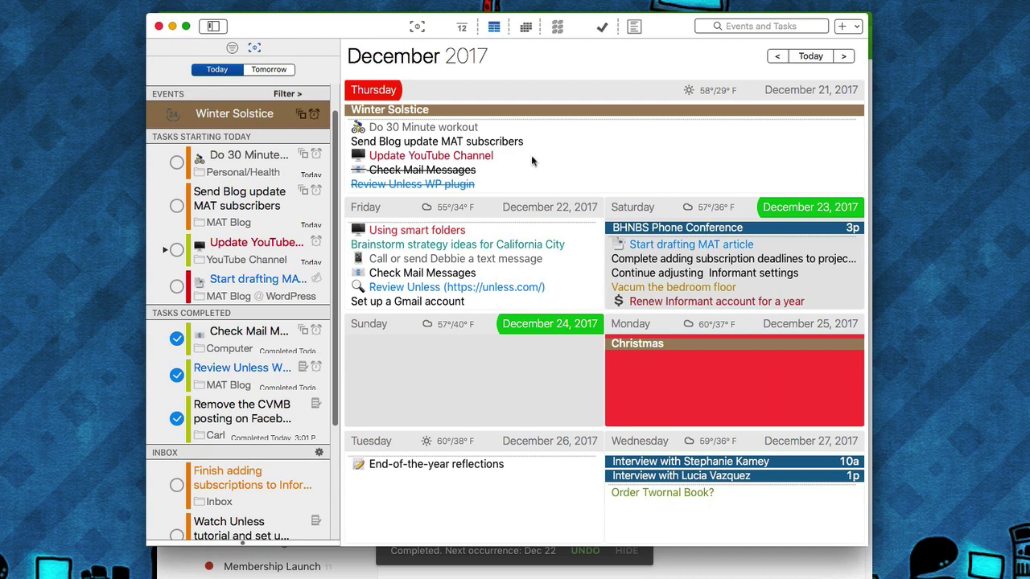
Reschedule the Update YouTube Channel task to Sunday, December 24, and move it back to Thursday, December 21
left_click_drag(531, 159, 522, 374)
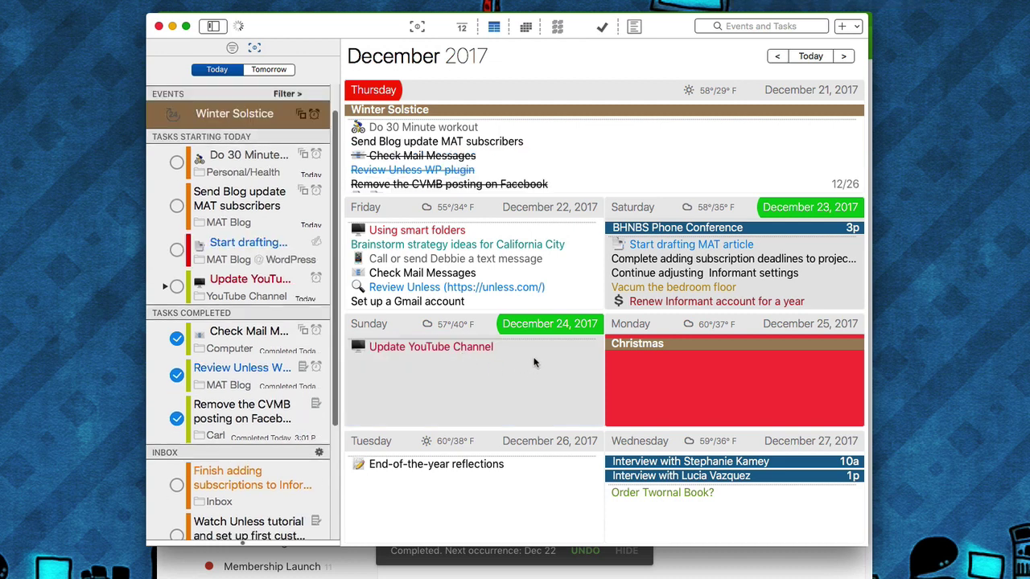
left_click_drag(524, 347, 605, 200)
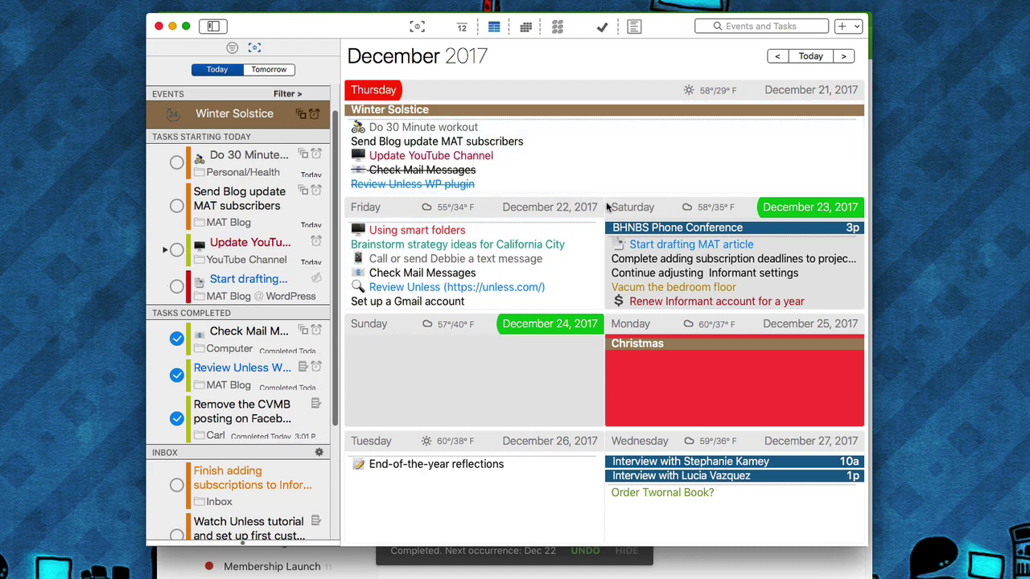
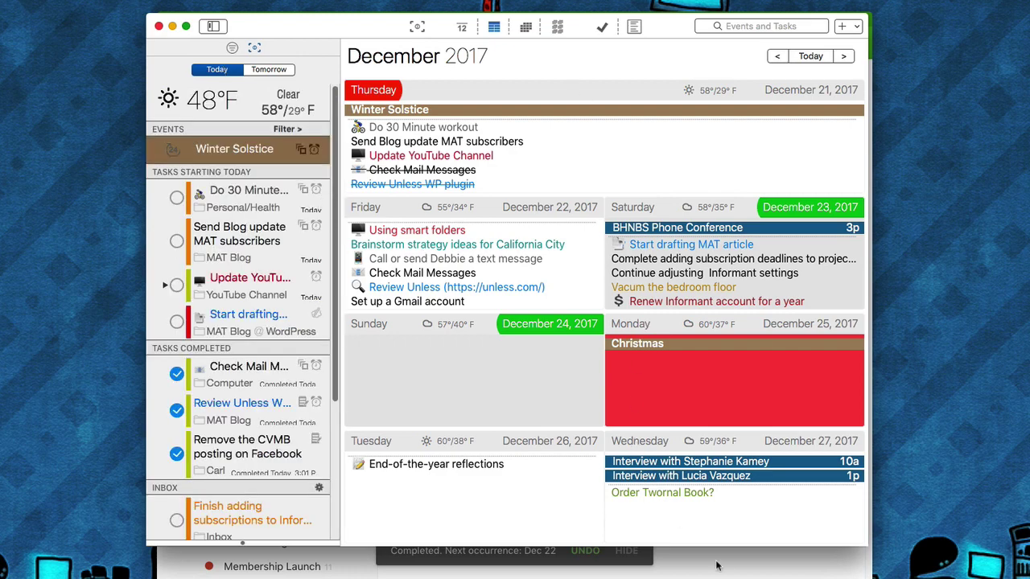
Switch to Todoist and display the list of saved filters
left_click(720, 568)
left_click(332, 193)
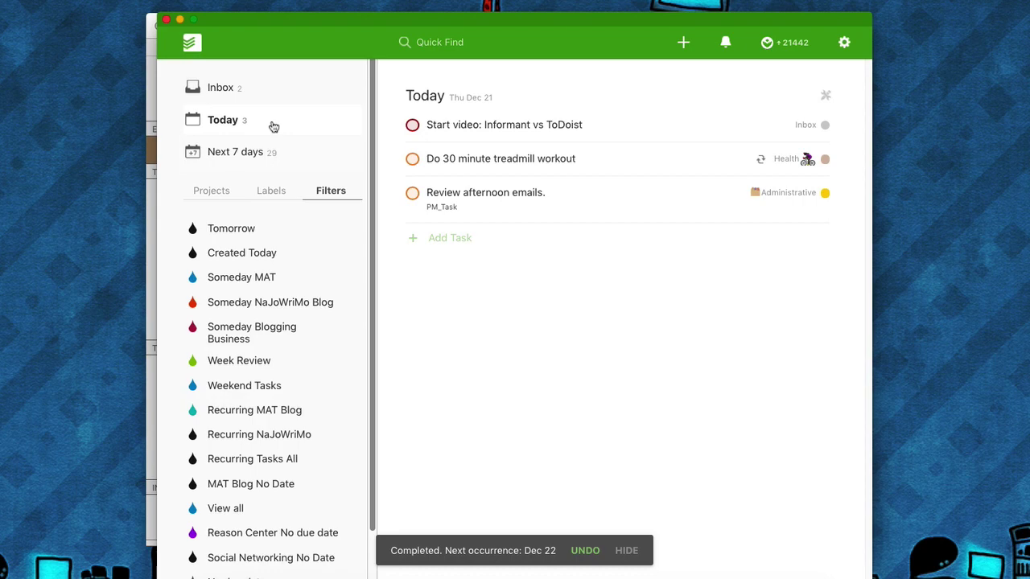
Switch to Informant and examine its completed and Inbox tasks for today, comparing them with Todoist's Today list and filters
left_click(151, 185)
scroll(241, 247, "down", 5)
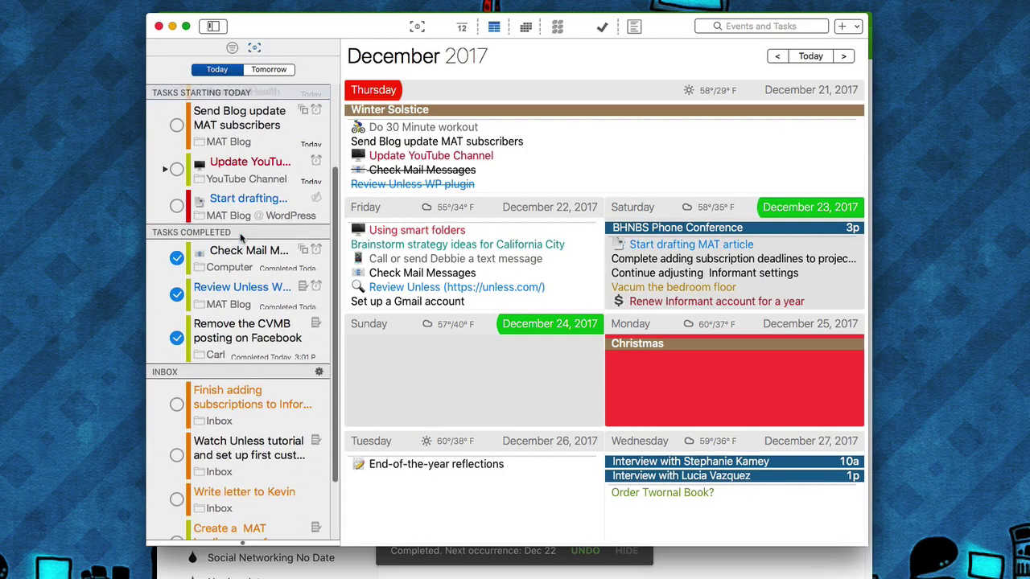
scroll(246, 216, "down", 1)
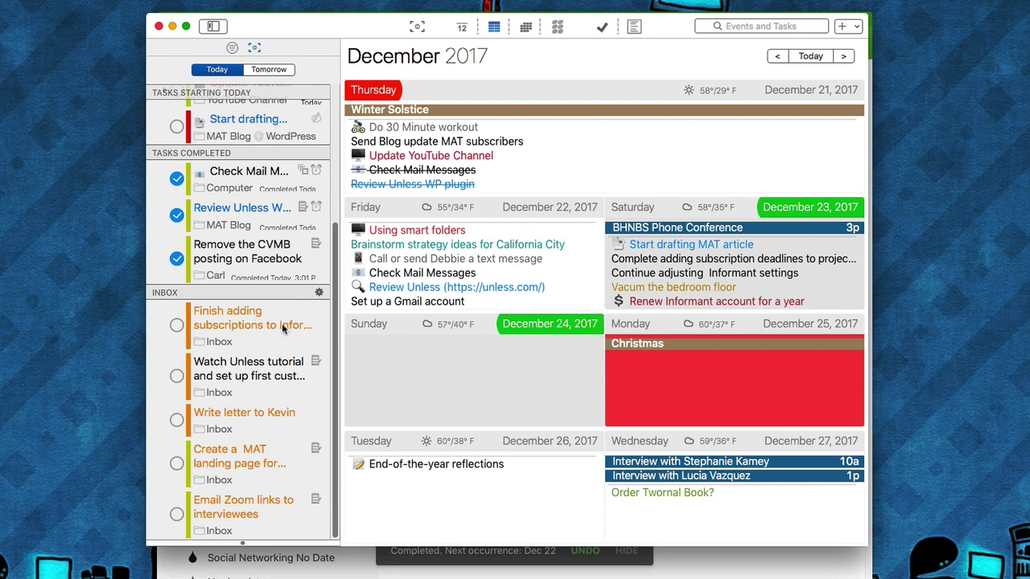
mouse_move(282, 323)
left_mouse_down()
mouse_move(440, 328)
mouse_move(752, 294)
mouse_move(684, 354)
mouse_move(643, 361)
mouse_move(669, 363)
mouse_move(507, 403)
mouse_move(451, 466)
mouse_move(324, 337)
mouse_move(287, 324)
left_mouse_up()
left_click(772, 569)
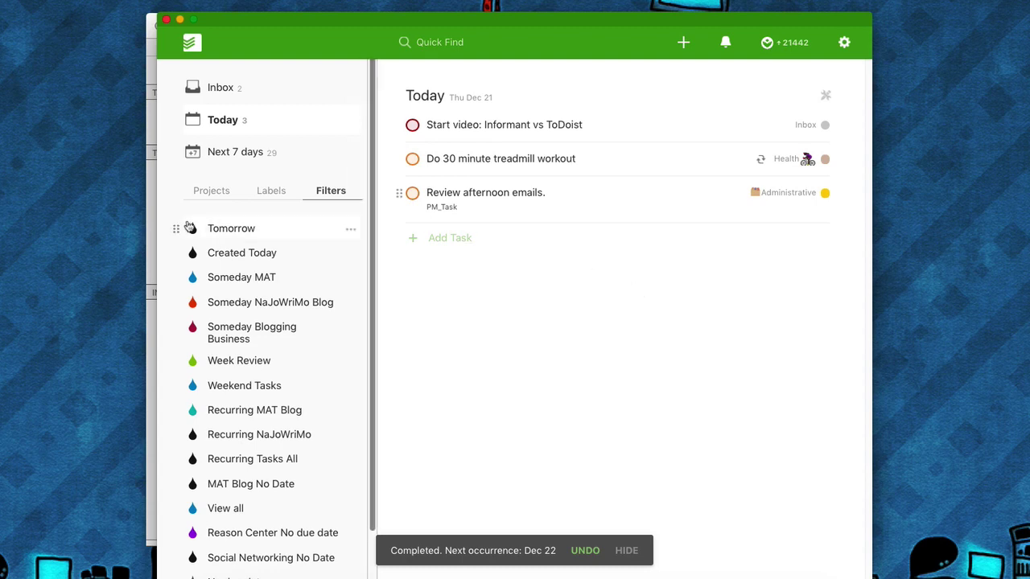
left_click(149, 230)
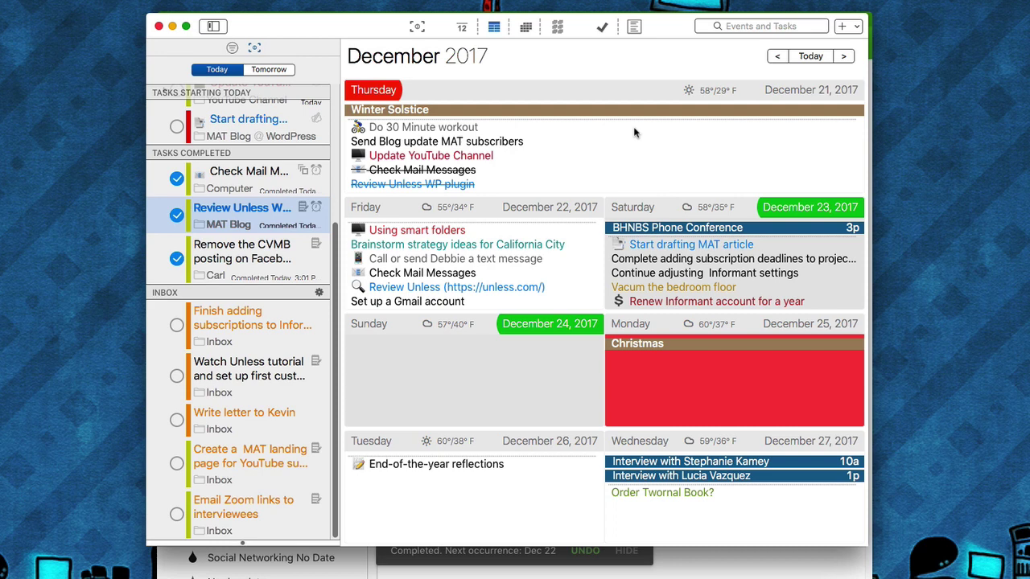
Open Informant's preferences beside the task list and view the Weather and Appearance settings
right_click(545, 66)
mouse_move(580, 95)
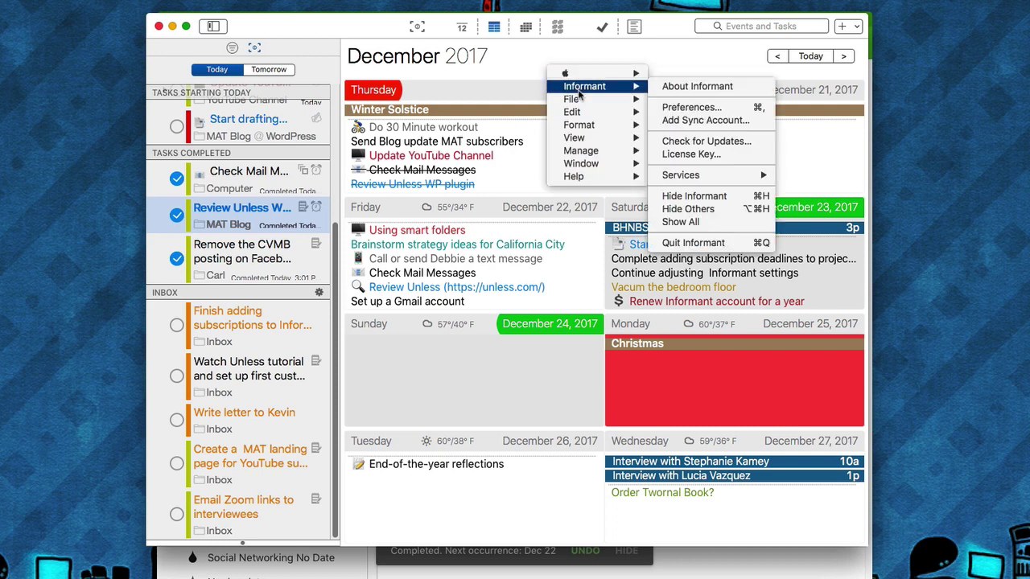
left_click(675, 107)
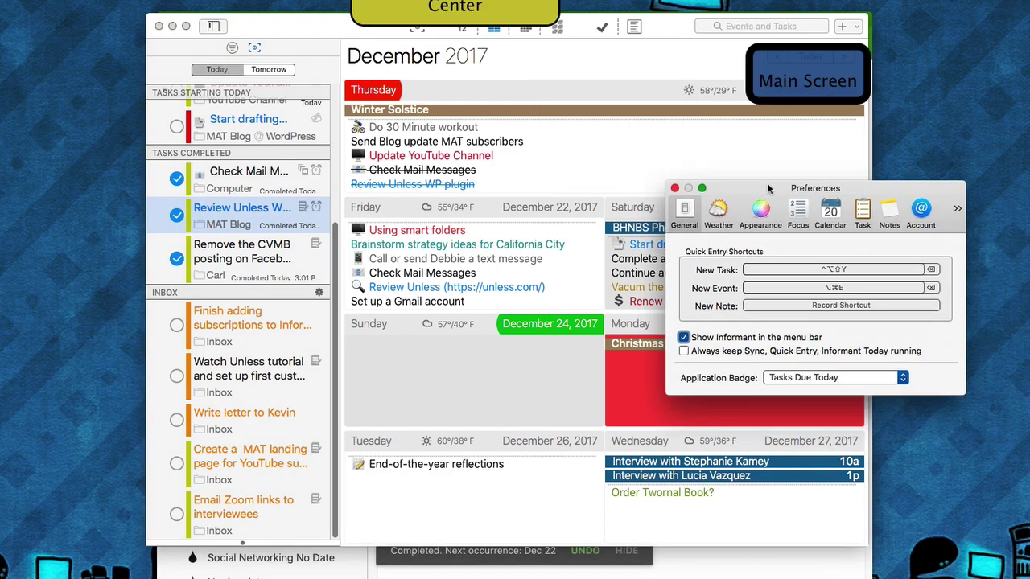
left_click_drag(766, 183, 704, 161)
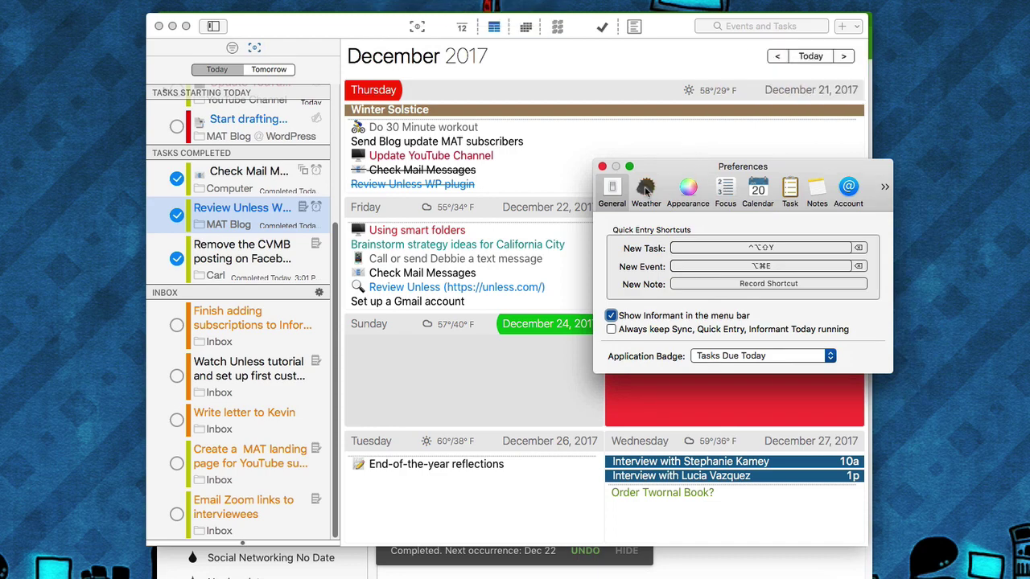
left_click(648, 191)
left_click(686, 191)
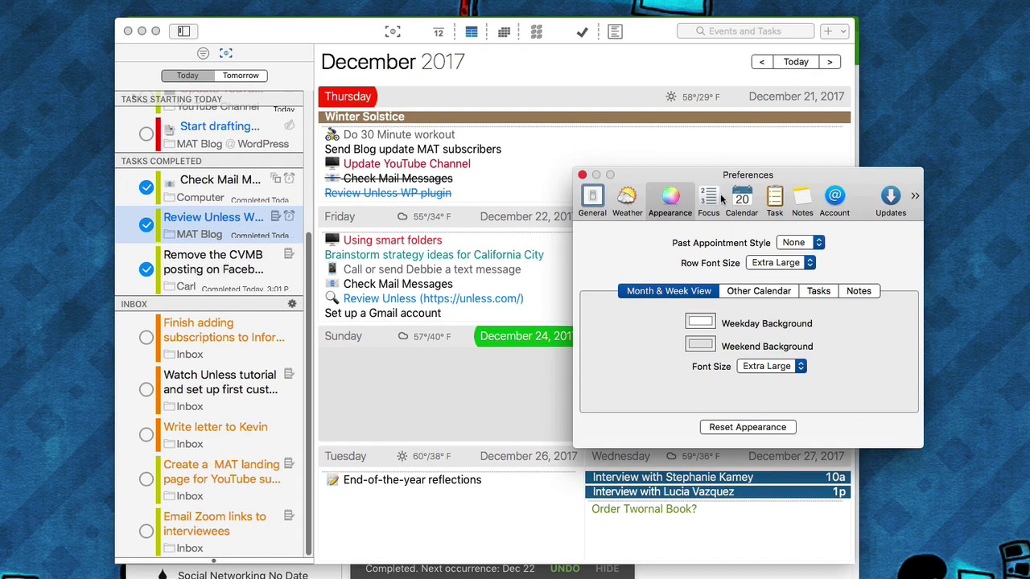
Open the Focus preferences and examine which sections are selected for the Menu/Sidebar display
left_click(710, 201)
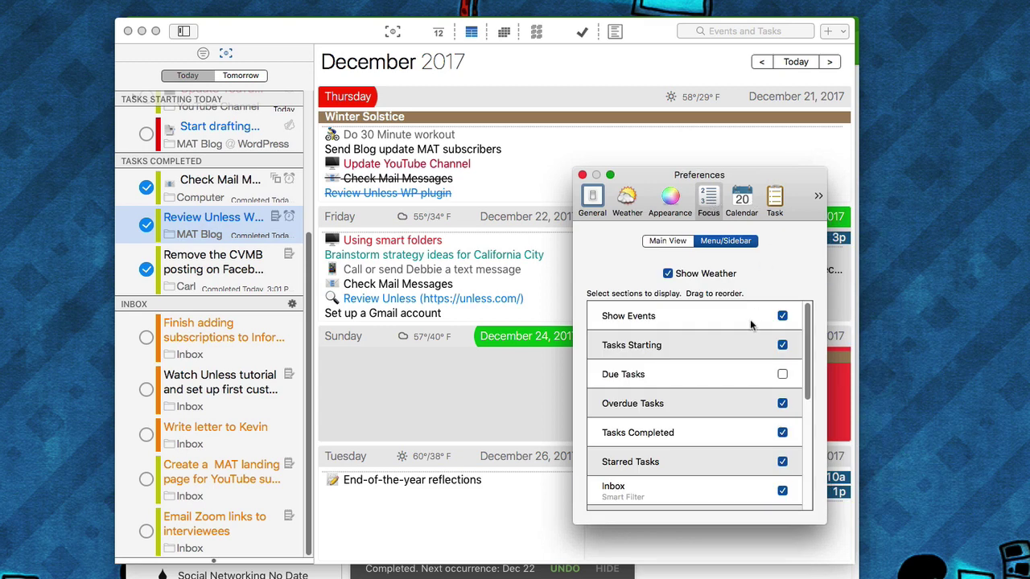
scroll(724, 366, "down", 2)
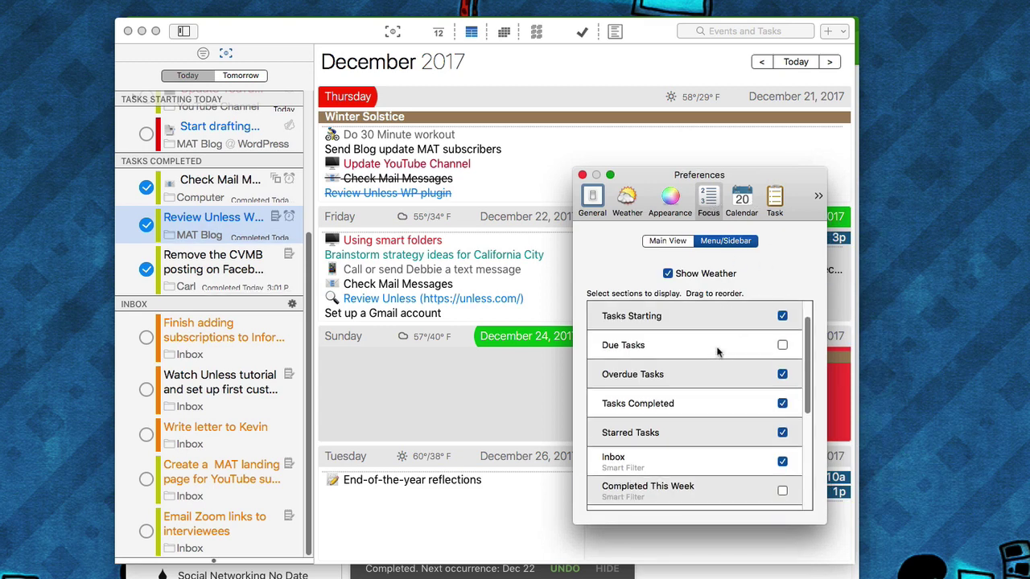
scroll(723, 366, "up", 2)
left_click_drag(656, 171, 659, 166)
scroll(711, 346, "down", 1)
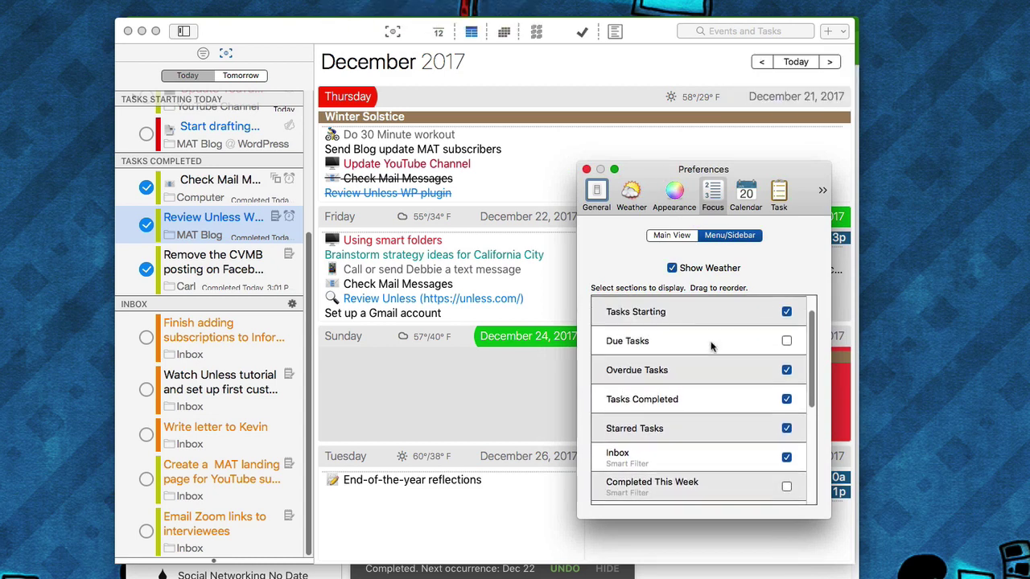
scroll(711, 346, "down", 2)
scroll(711, 346, "up", 3)
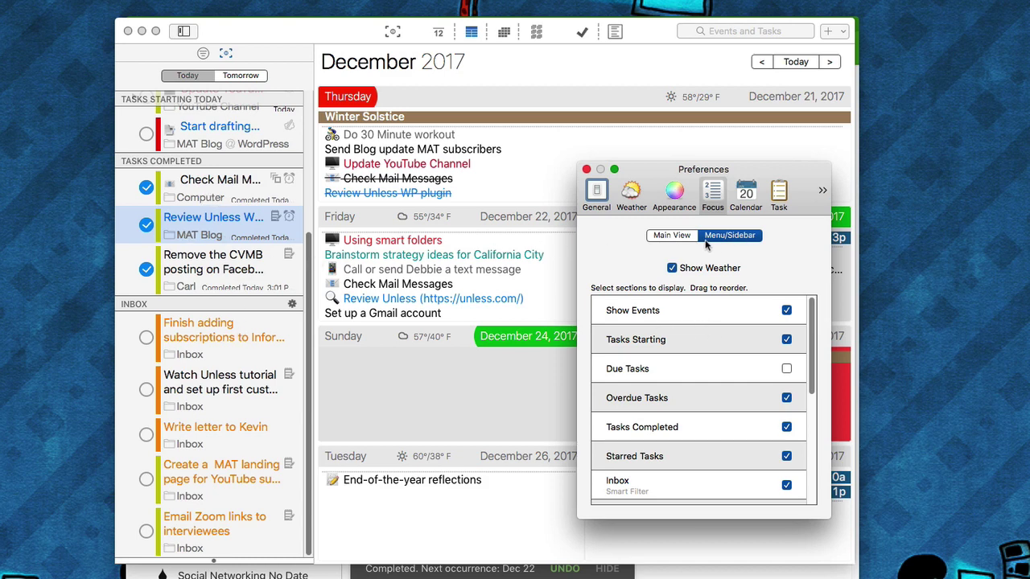
Examine which Focus sections are selected for the Main View
left_click(678, 239)
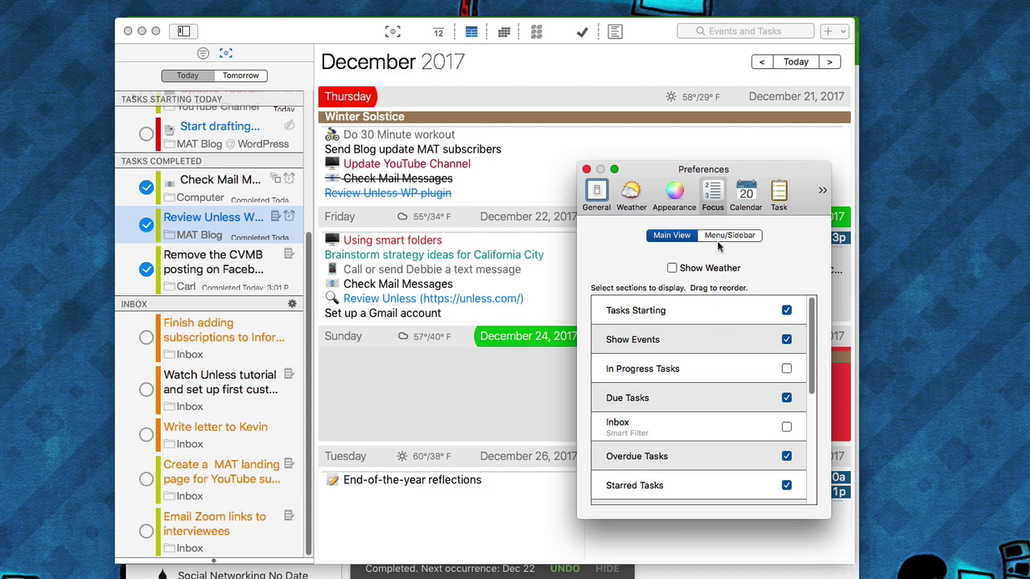
scroll(730, 342, "down", 3)
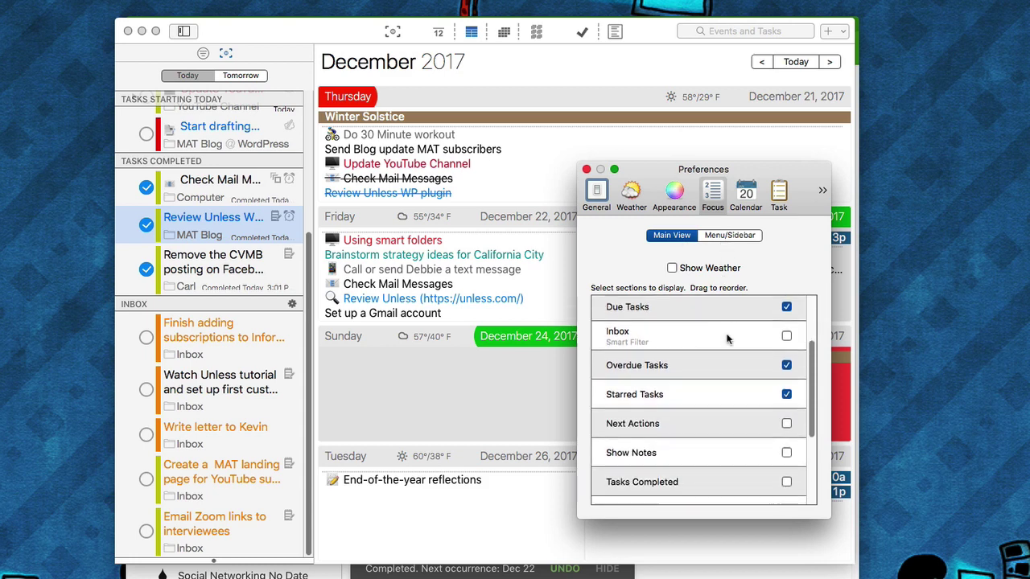
scroll(729, 340, "up", 3)
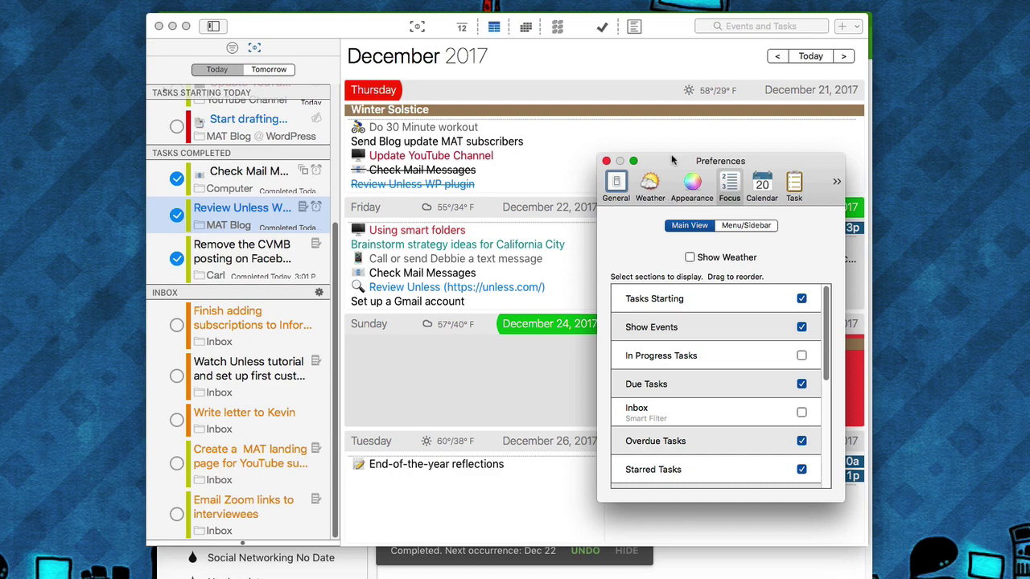
Close the preferences and return to the December 2017 calendar window
left_click_drag(674, 160, 684, 162)
key("super+w")
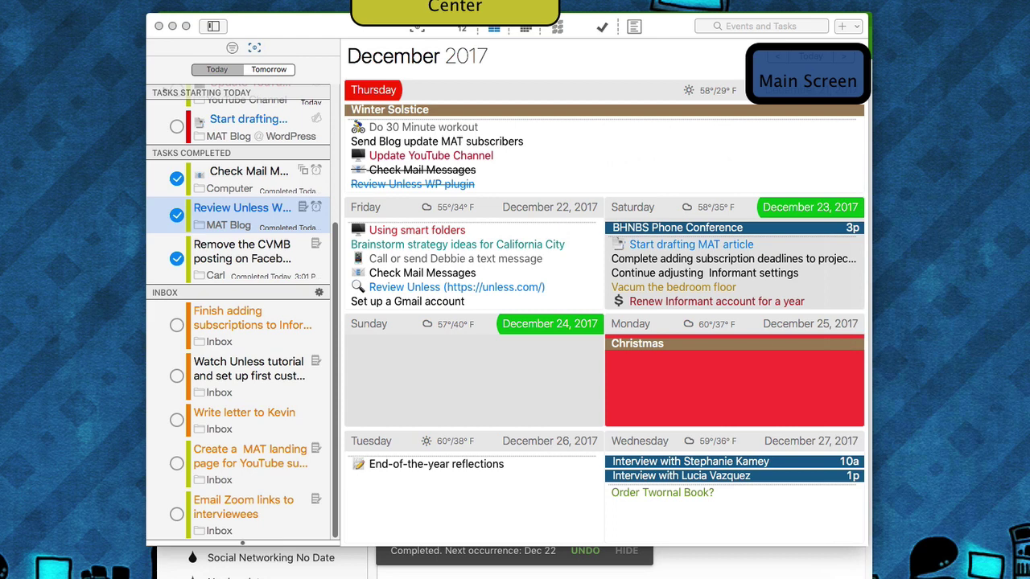
left_click(659, 72)
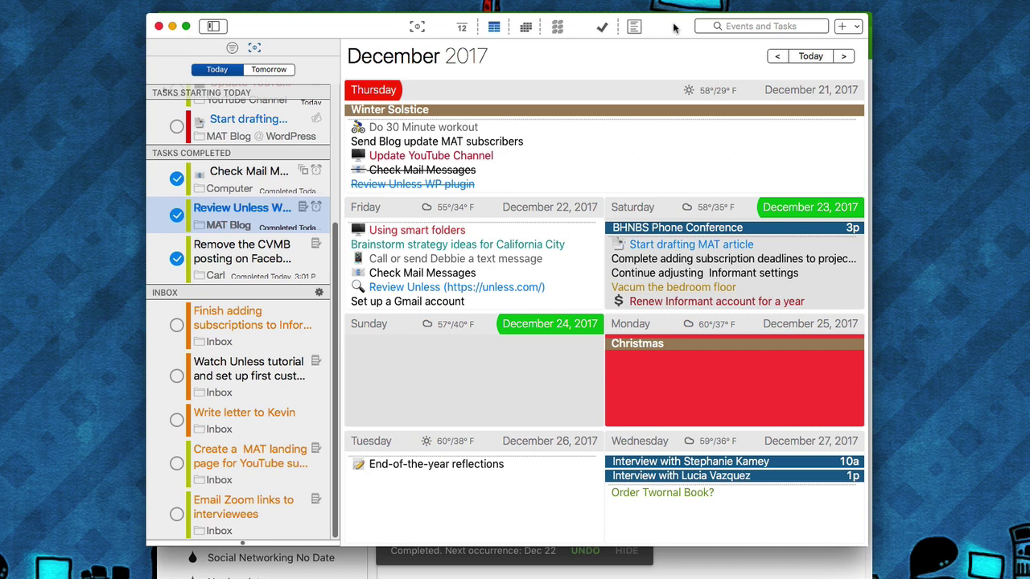
Preview a new event from the Dentist appointment template and cancel it without saving
left_click(856, 28)
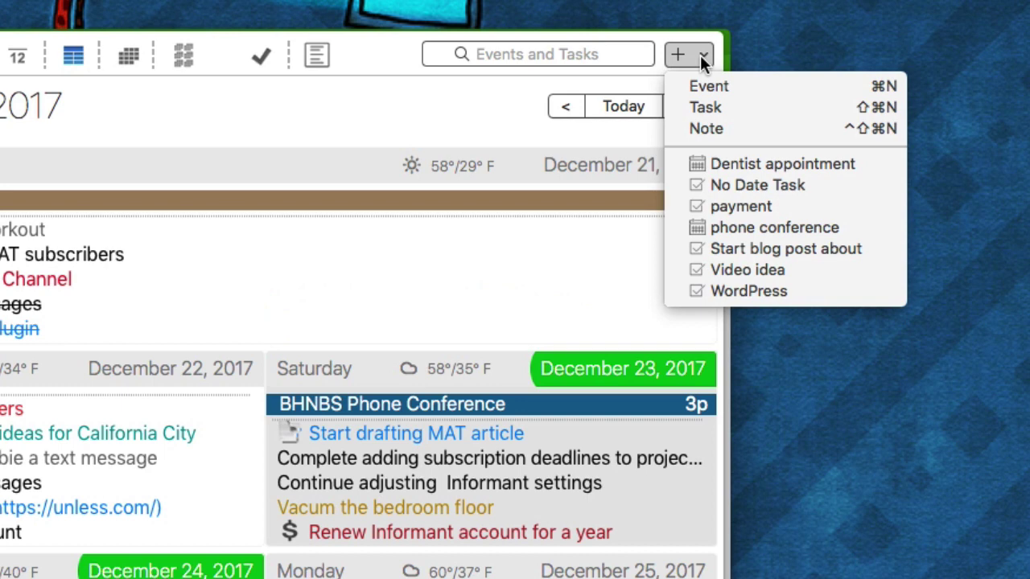
left_click(797, 162)
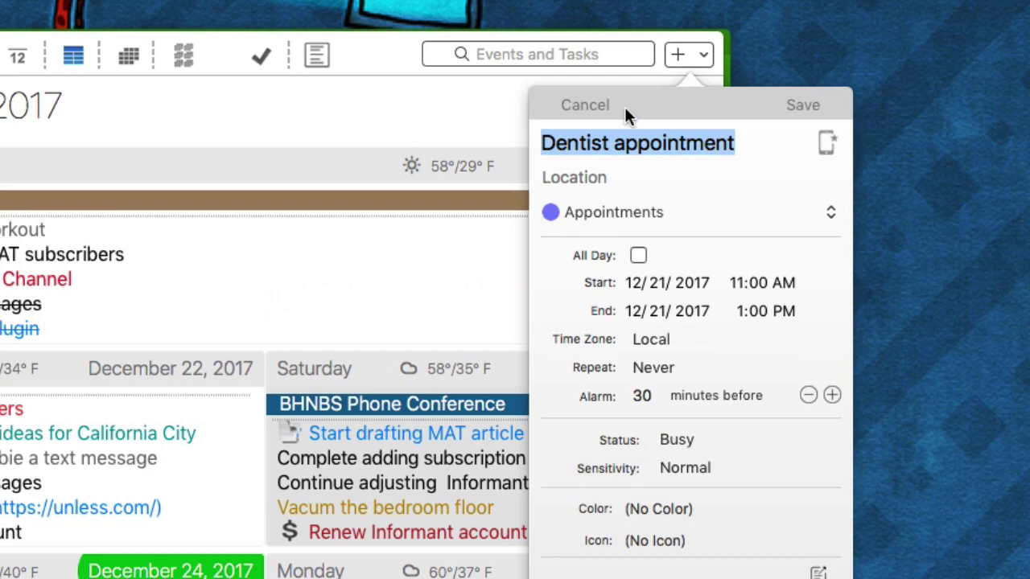
left_click(600, 105)
Preview a new event from the phone conference template, deselect its title text and cancel it without saving
left_click(699, 58)
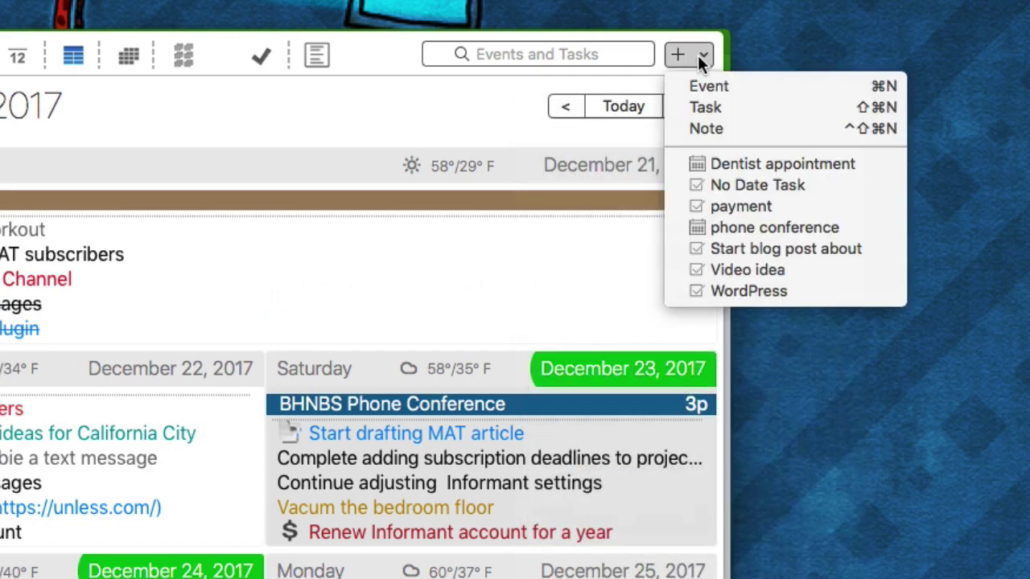
left_click(727, 228)
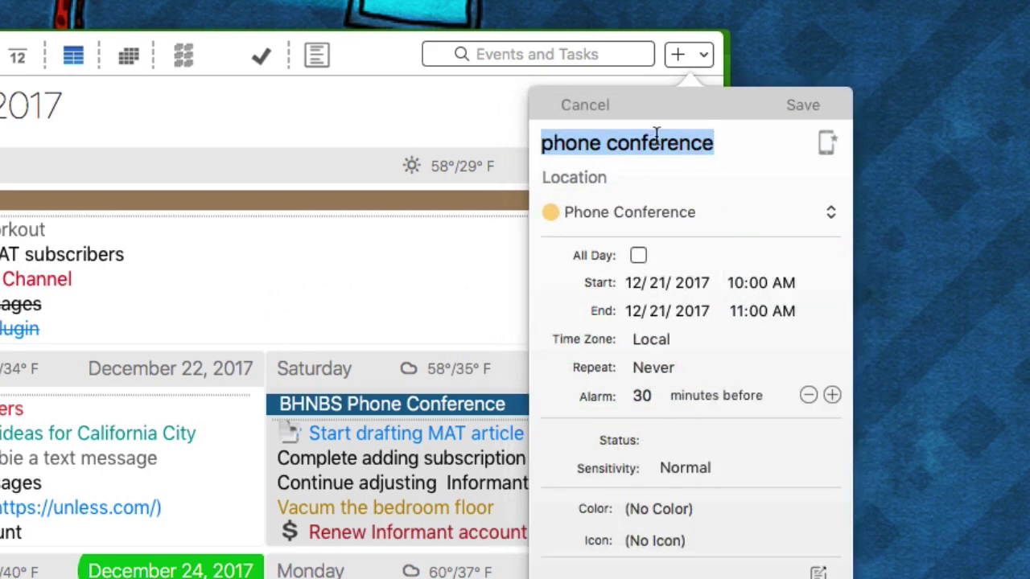
left_click(539, 143)
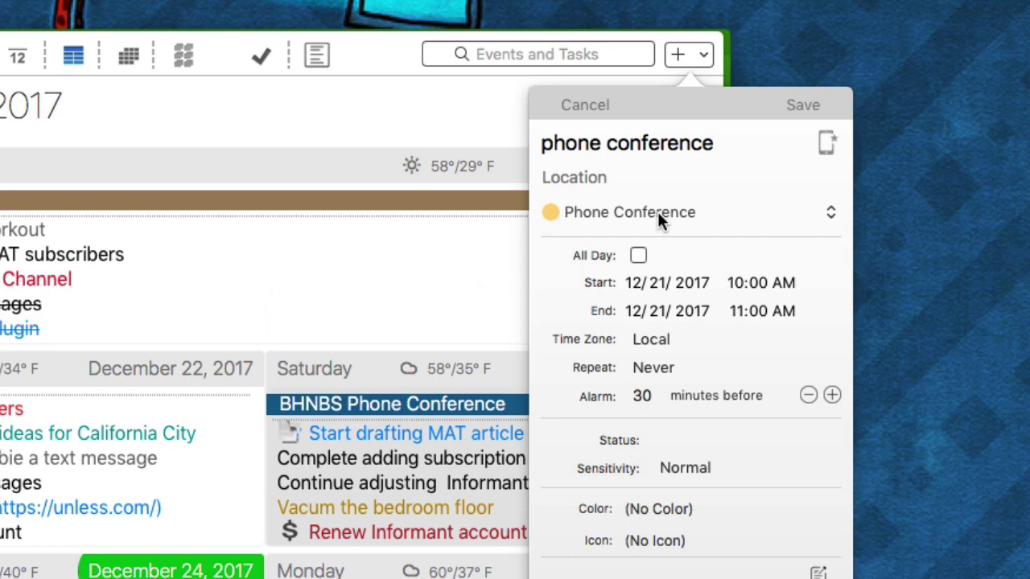
left_click(589, 100)
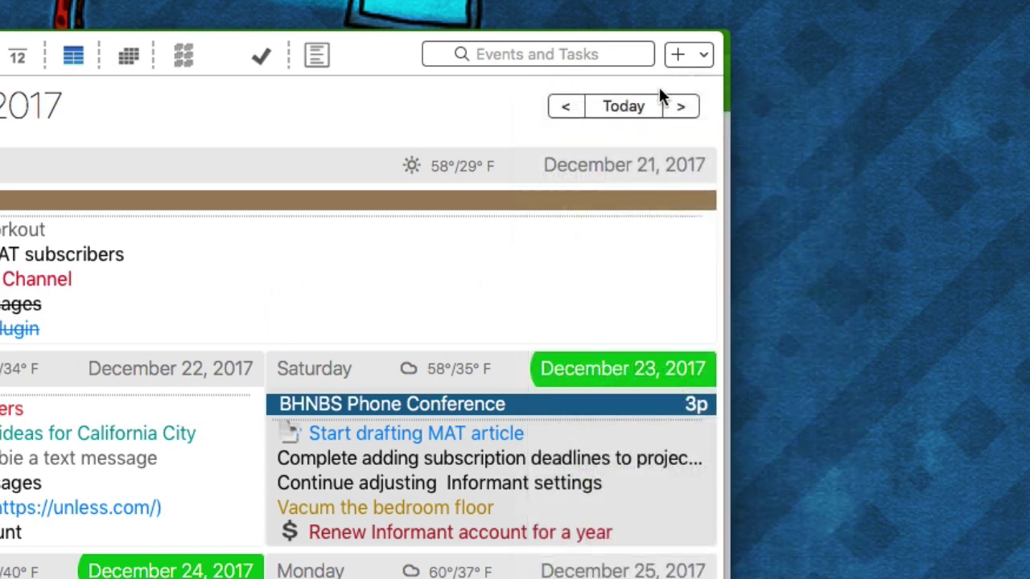
Open a new task from the "Start blog post about" template and place the cursor at the end of its title
left_click(692, 54)
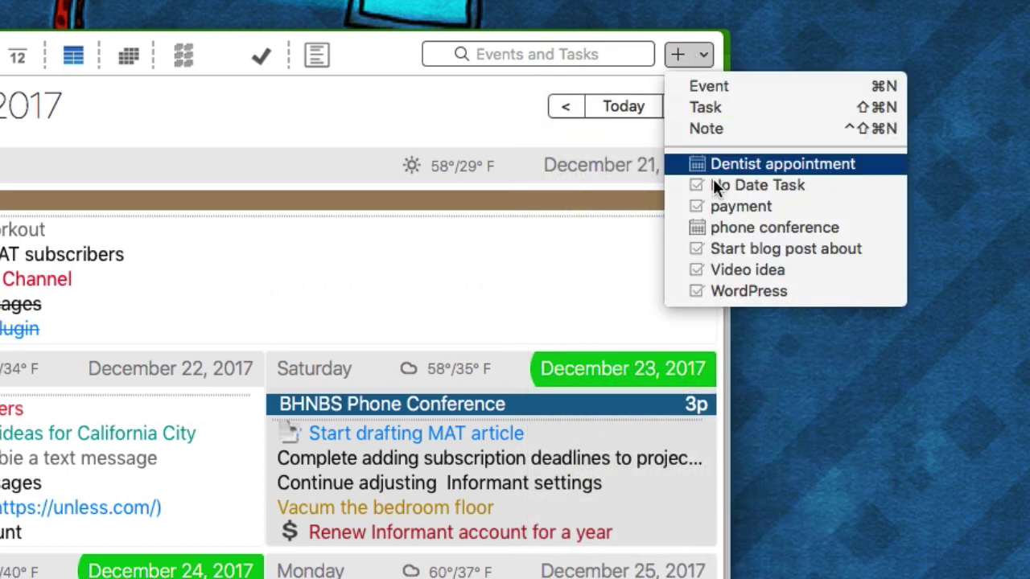
left_click(742, 251)
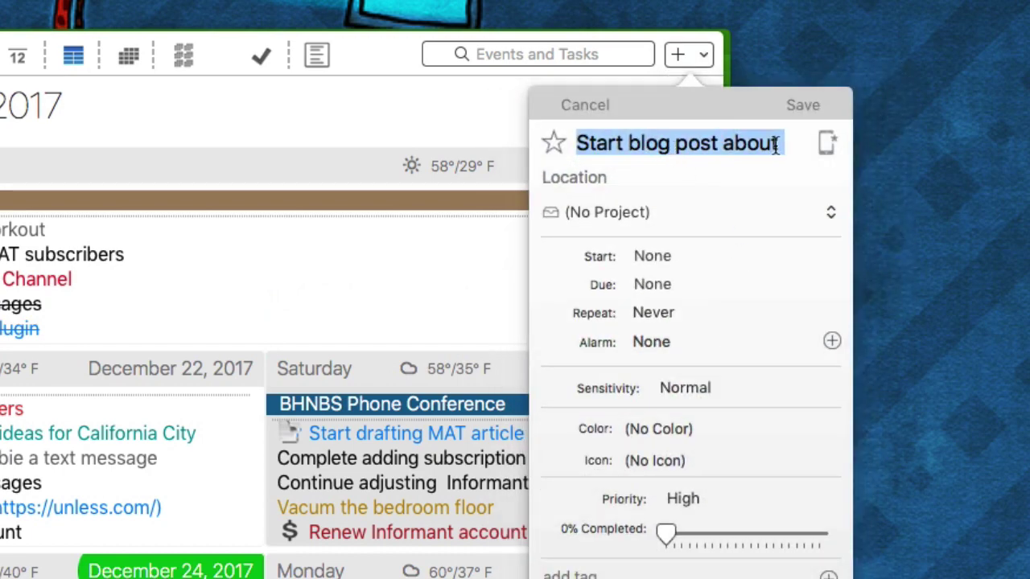
left_click(774, 145)
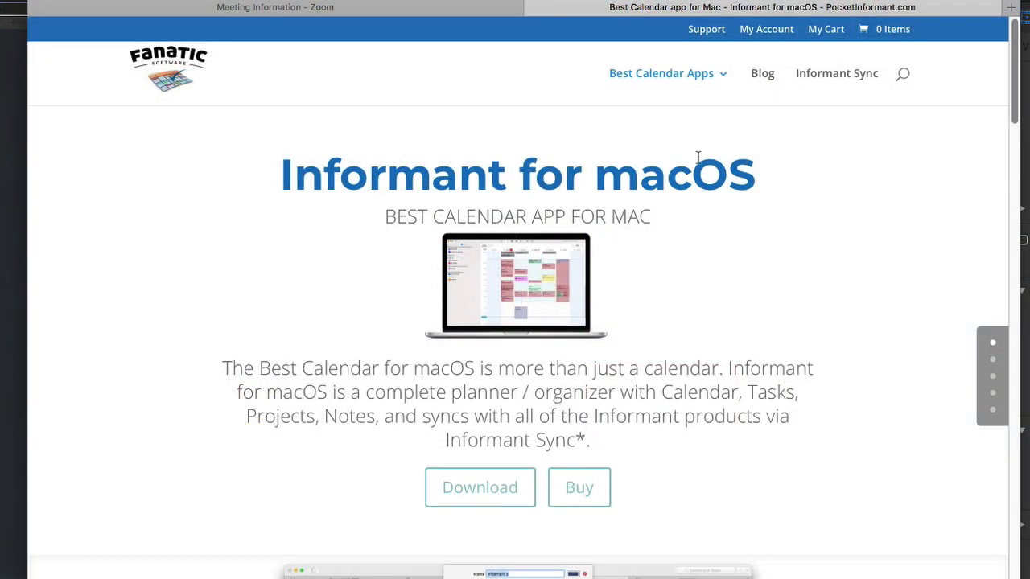
Read through the feature descriptions on the Informant for macOS web page and return to its beginning
scroll(696, 157, "down", 1)
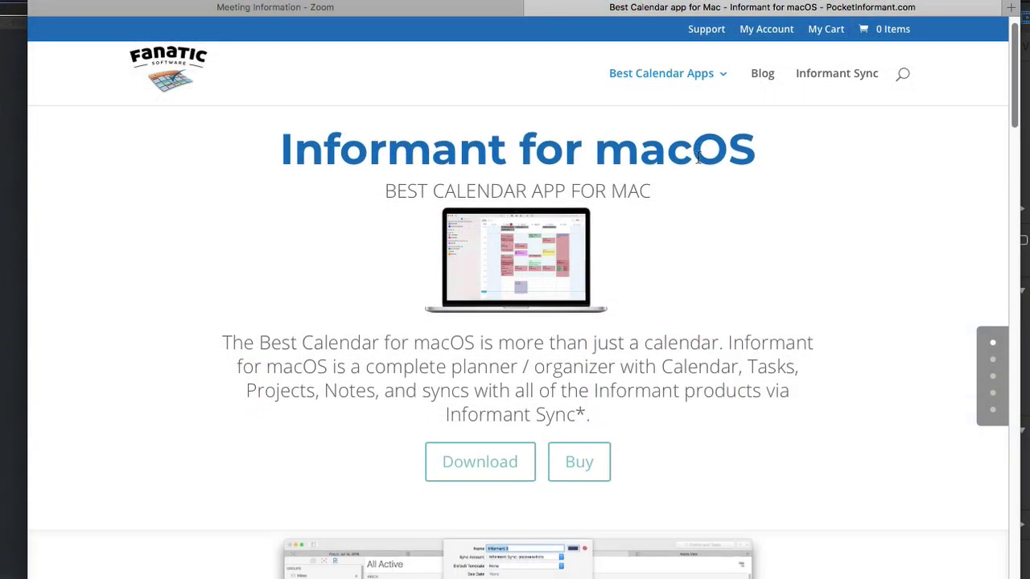
scroll(980, 246, "down", 3)
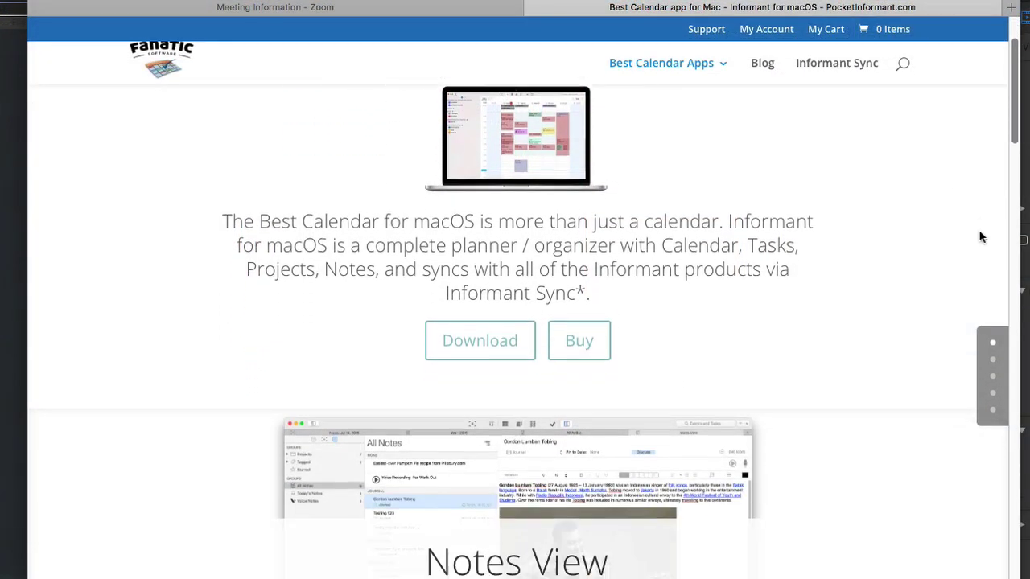
scroll(980, 237, "down", 12)
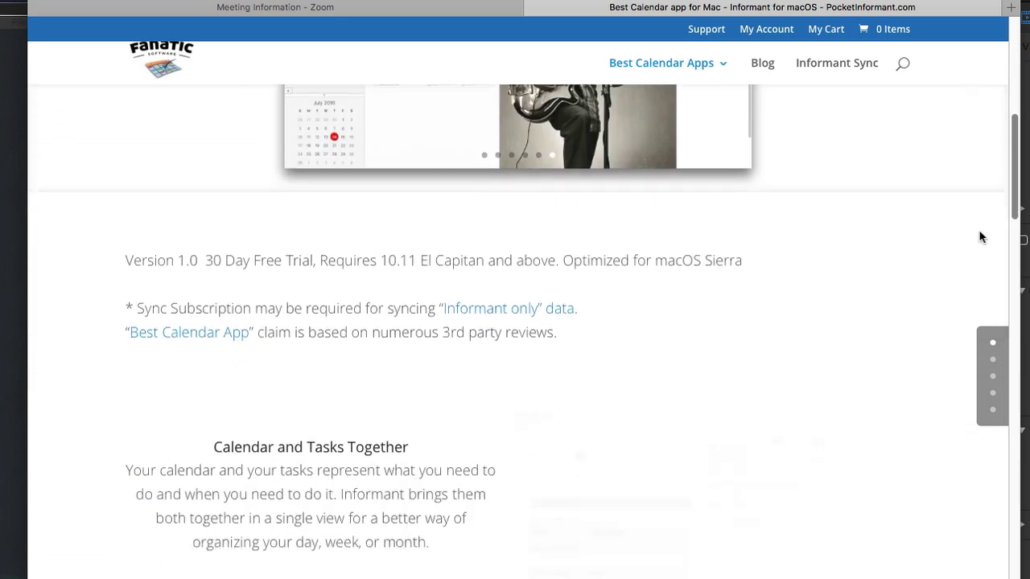
scroll(980, 237, "down", 10)
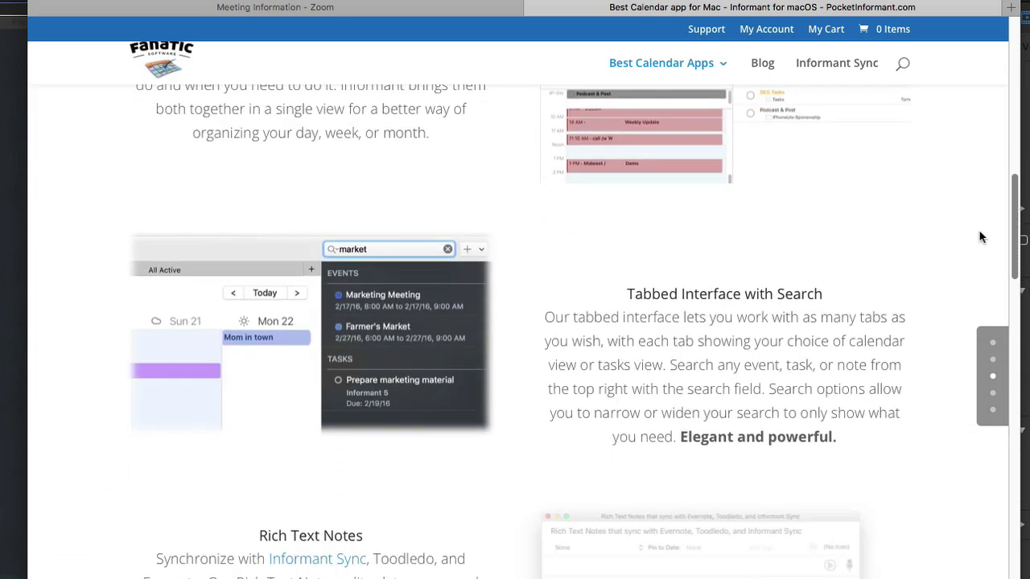
scroll(980, 237, "down", 12)
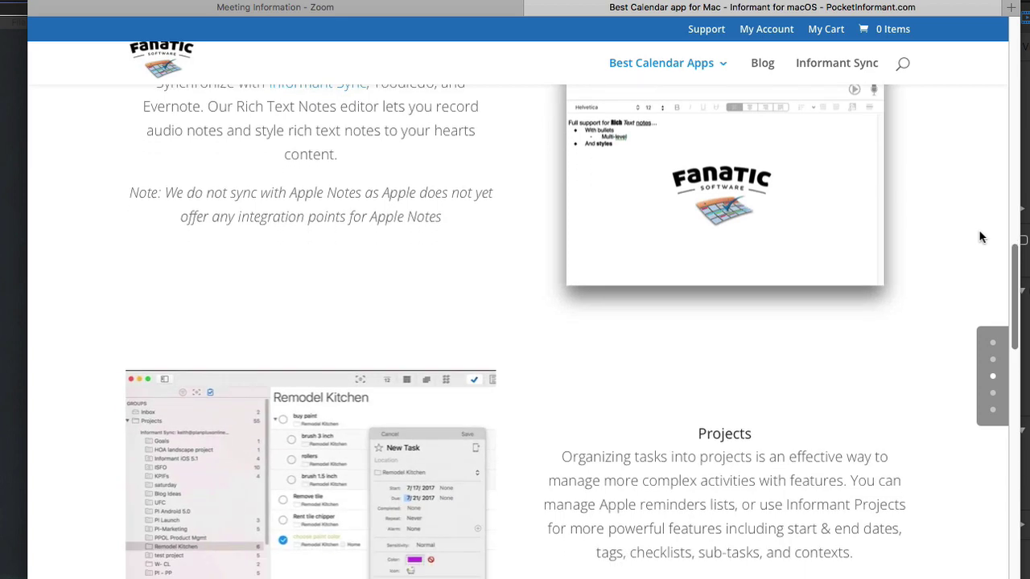
scroll(980, 238, "down", 11)
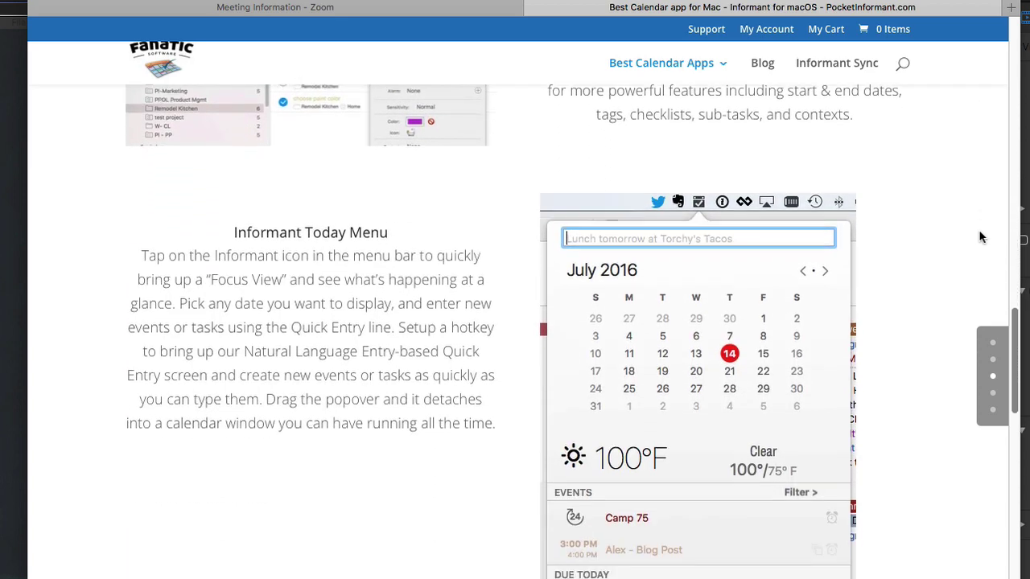
scroll(980, 237, "down", 11)
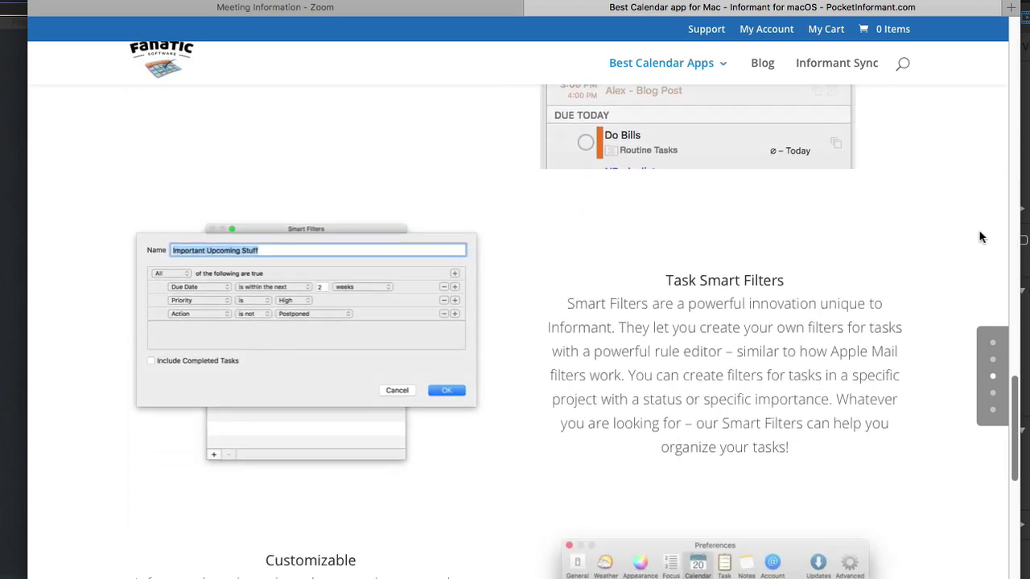
scroll(980, 238, "down", 3)
scroll(979, 238, "up", 7)
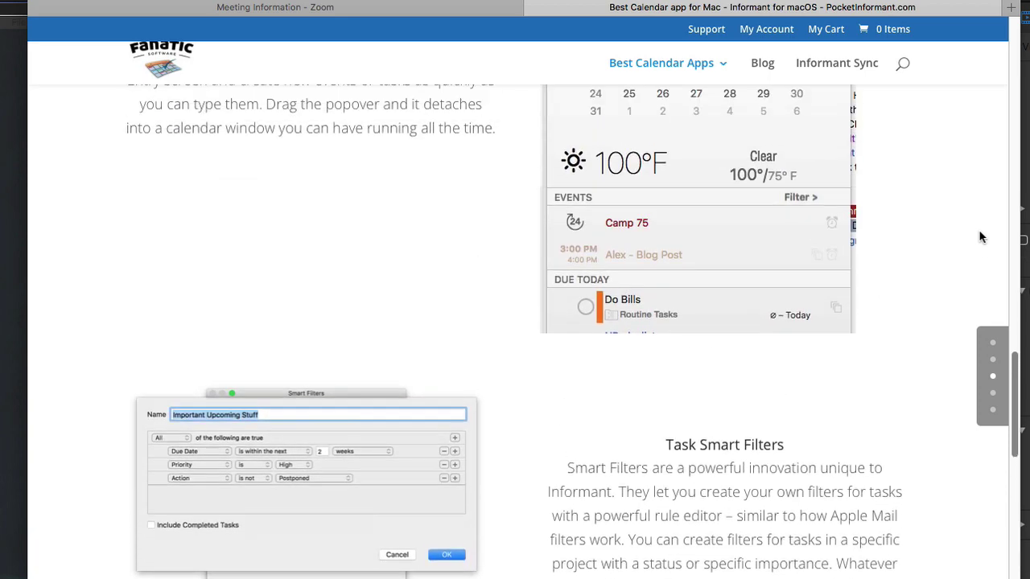
scroll(979, 237, "up", 19)
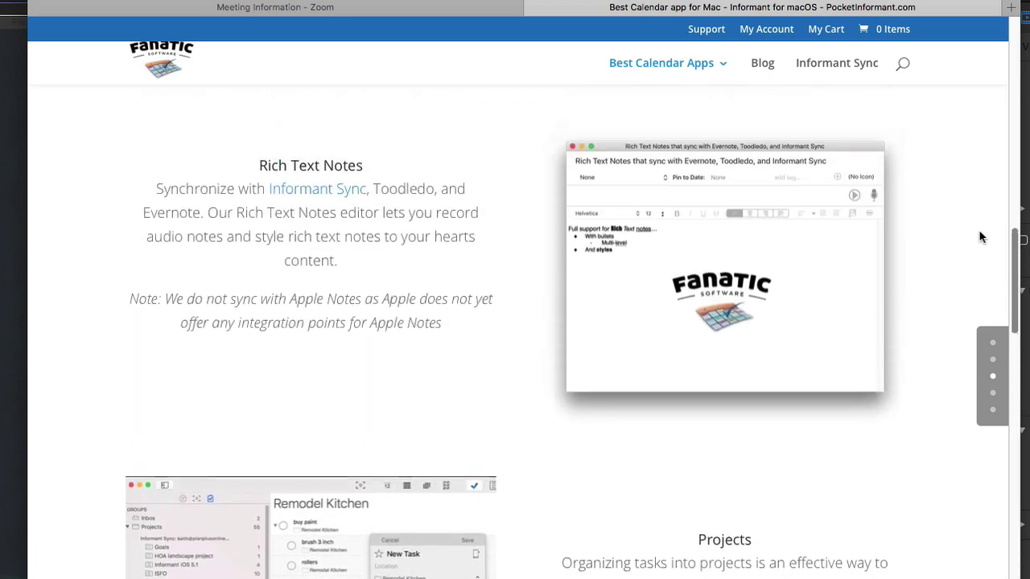
scroll(980, 237, "up", 20)
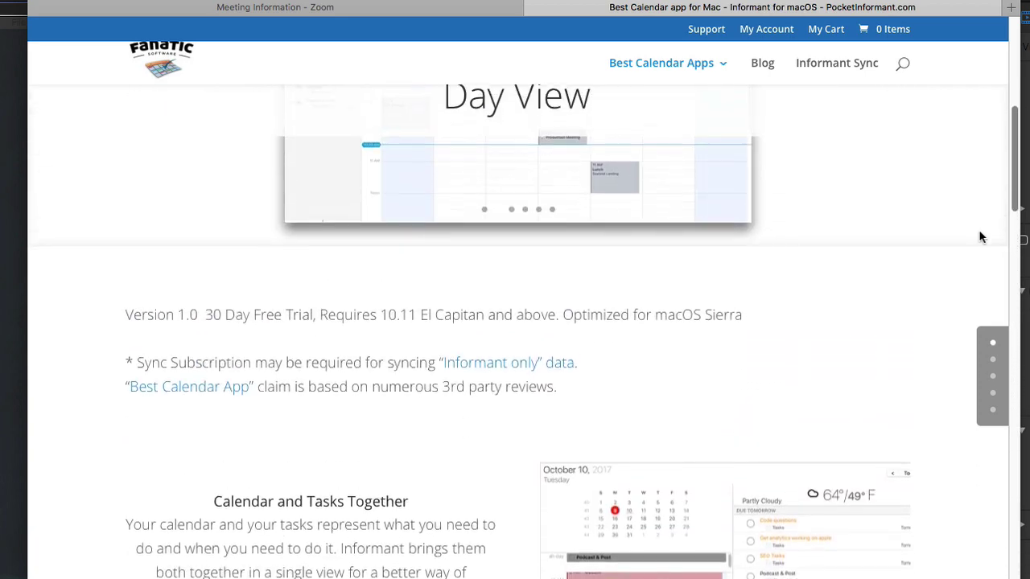
scroll(980, 237, "up", 15)
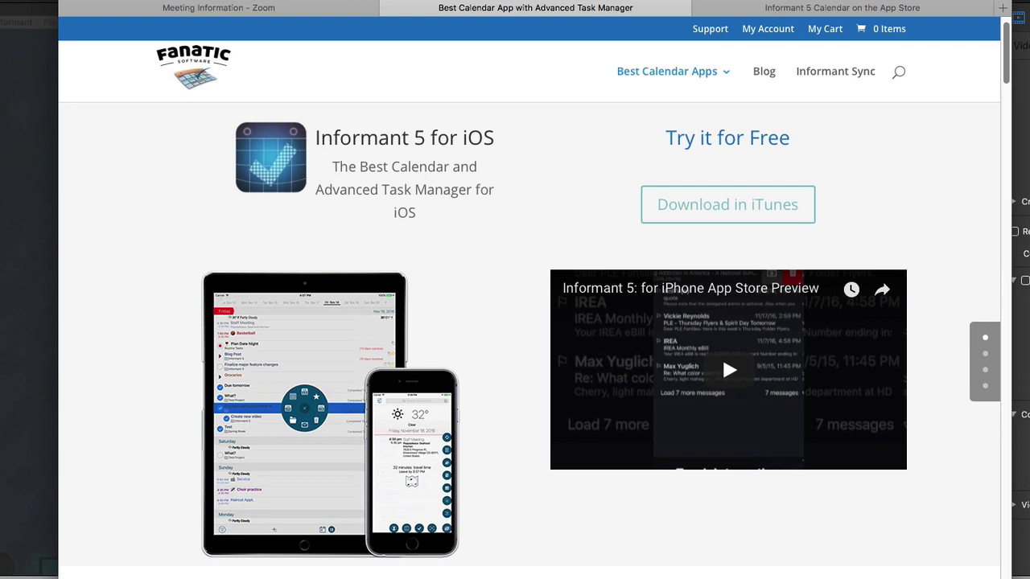
Examine the Informant 5 for iOS web page, from the redesign section through the New Date & Time Selector
scroll(987, 547, "down", 5)
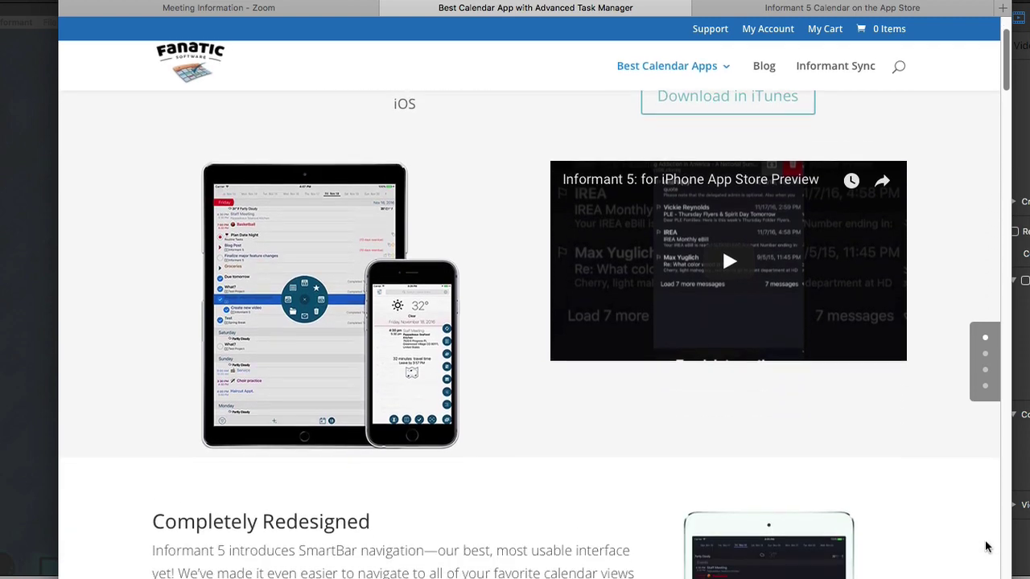
scroll(988, 547, "down", 5)
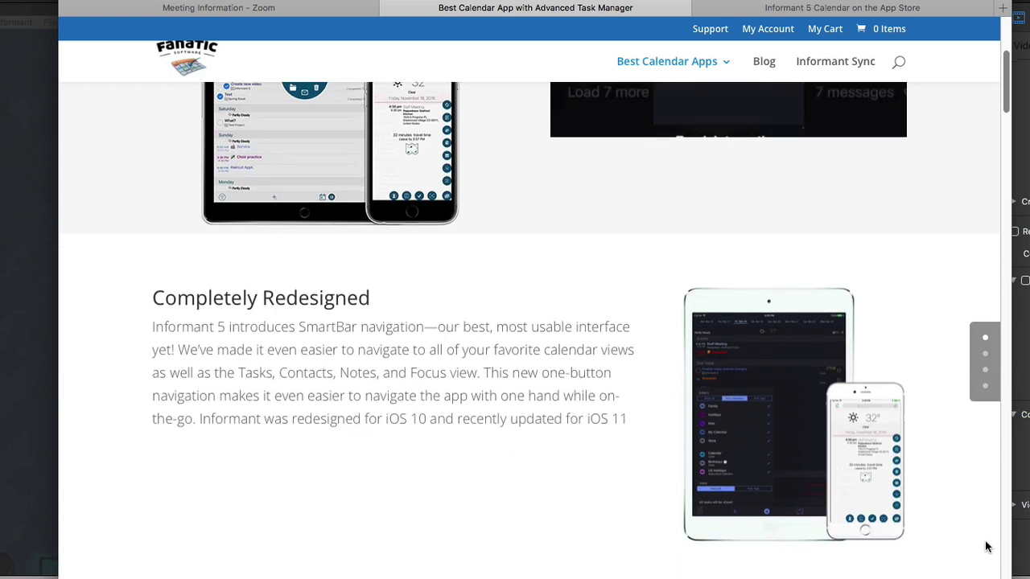
scroll(988, 547, "down", 8)
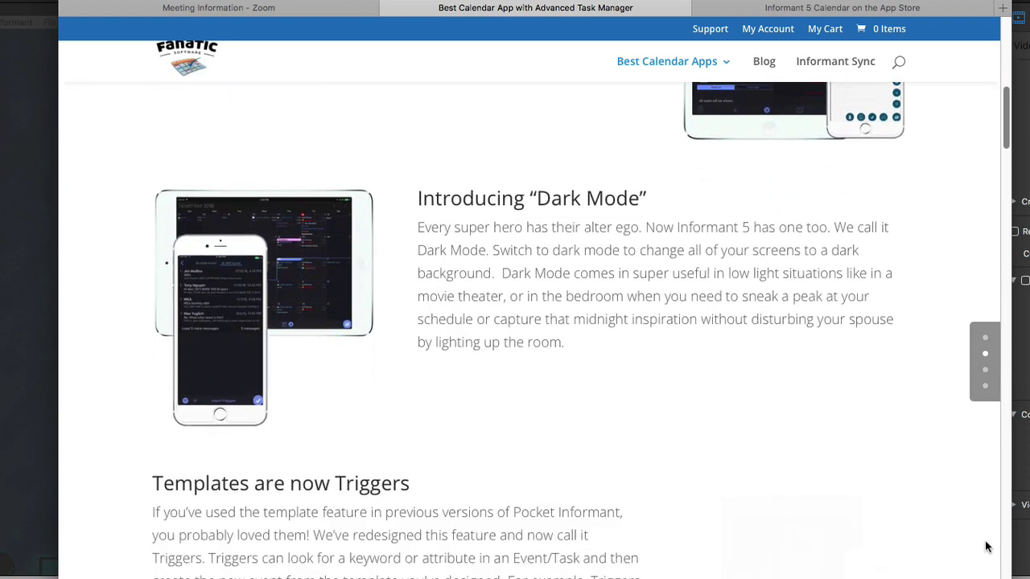
scroll(987, 547, "down", 8)
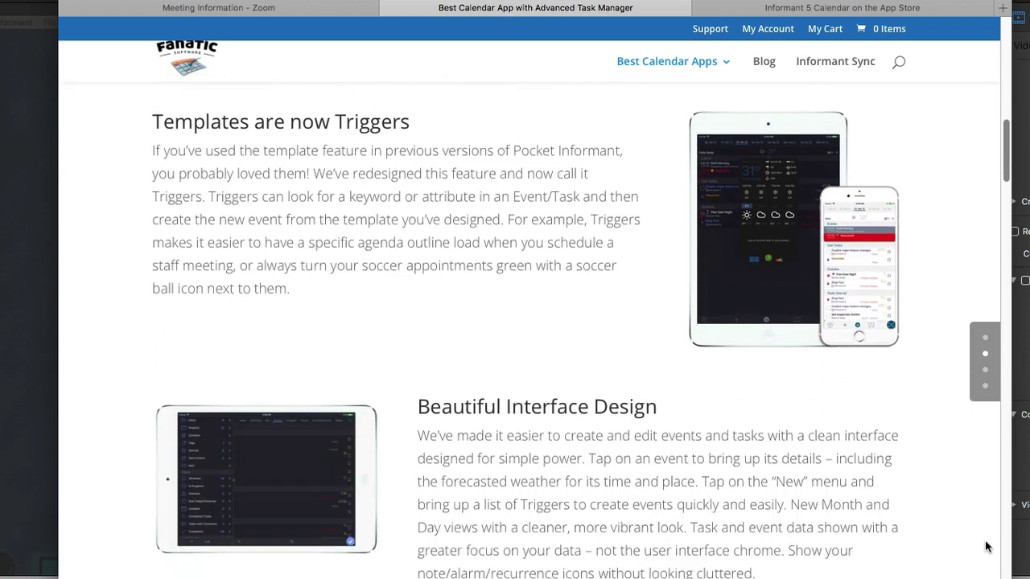
scroll(987, 547, "down", 8)
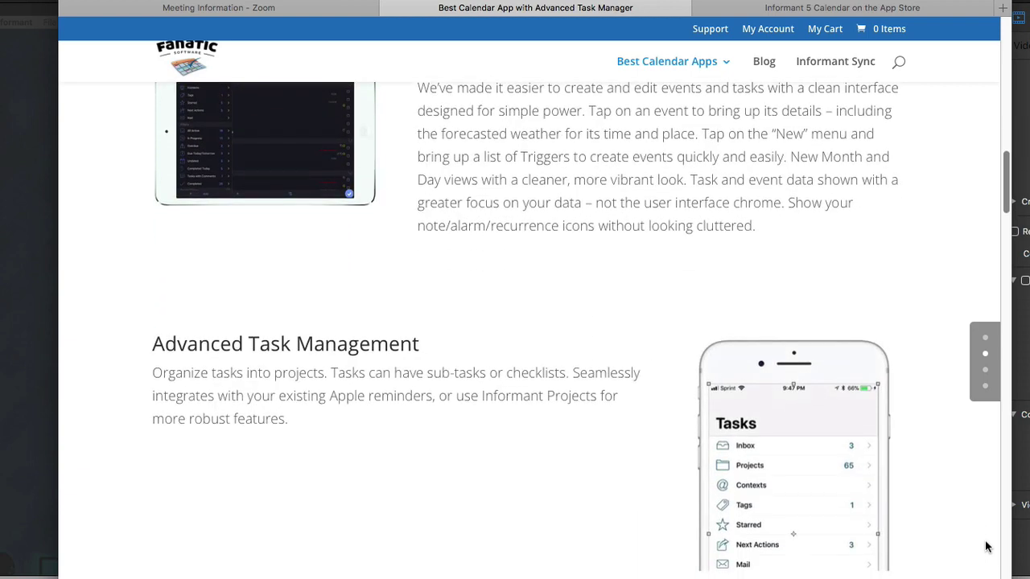
scroll(987, 547, "down", 8)
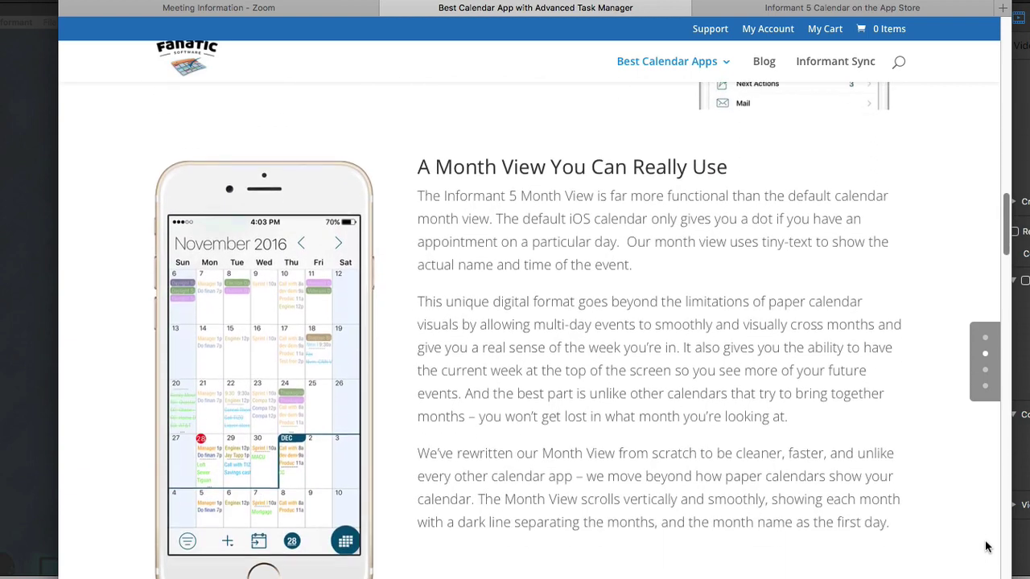
scroll(988, 547, "down", 12)
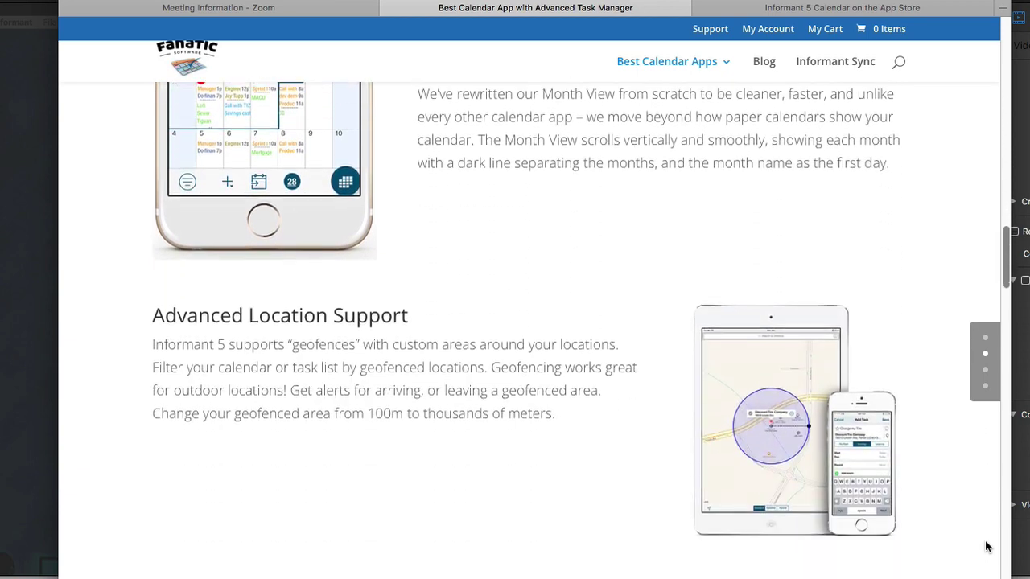
scroll(987, 547, "down", 9)
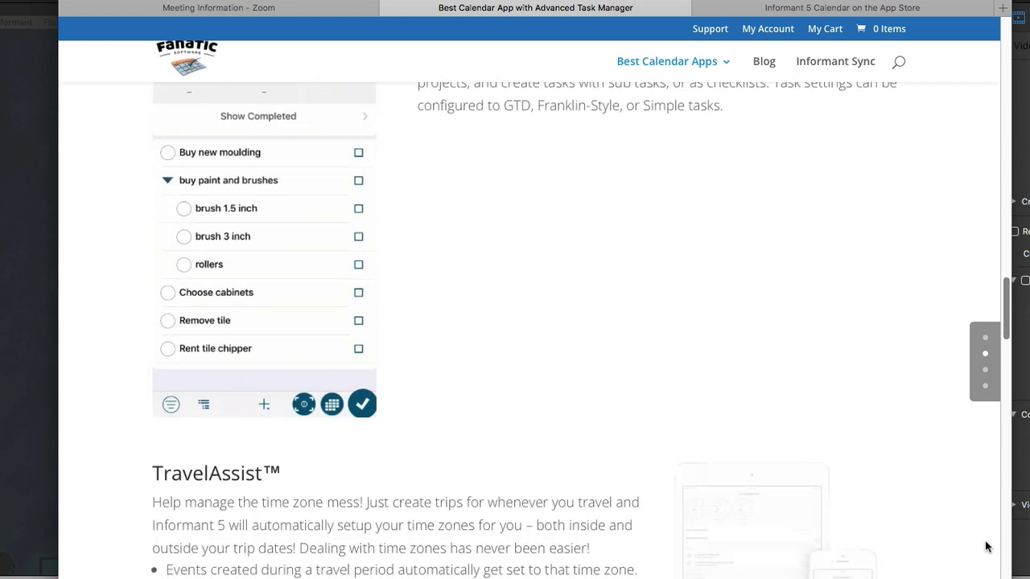
scroll(988, 547, "down", 11)
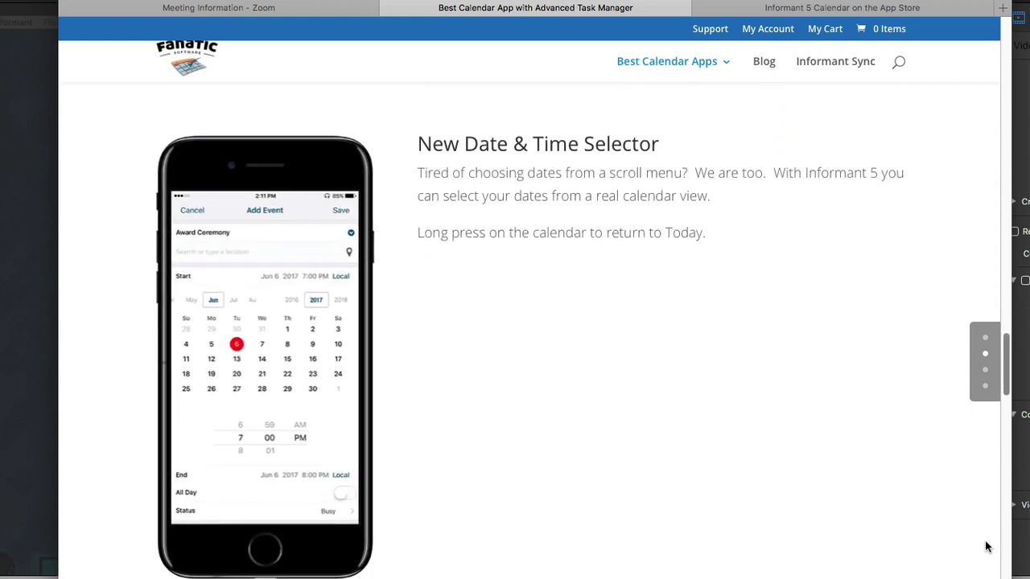
scroll(988, 546, "down", 3)
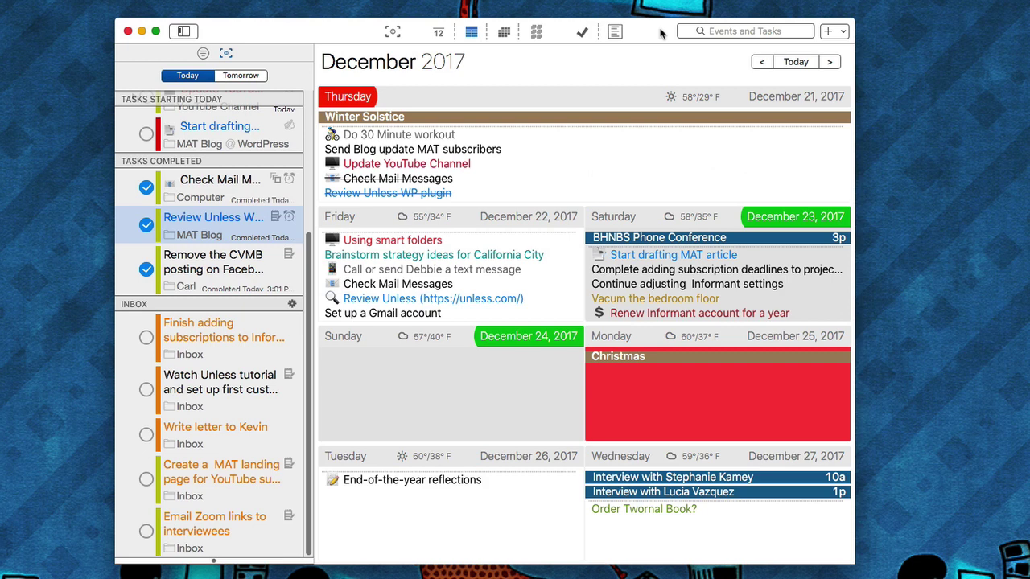
Open Informant's task view from the December 2017 calendar and look through the list of task folders
left_click(583, 33)
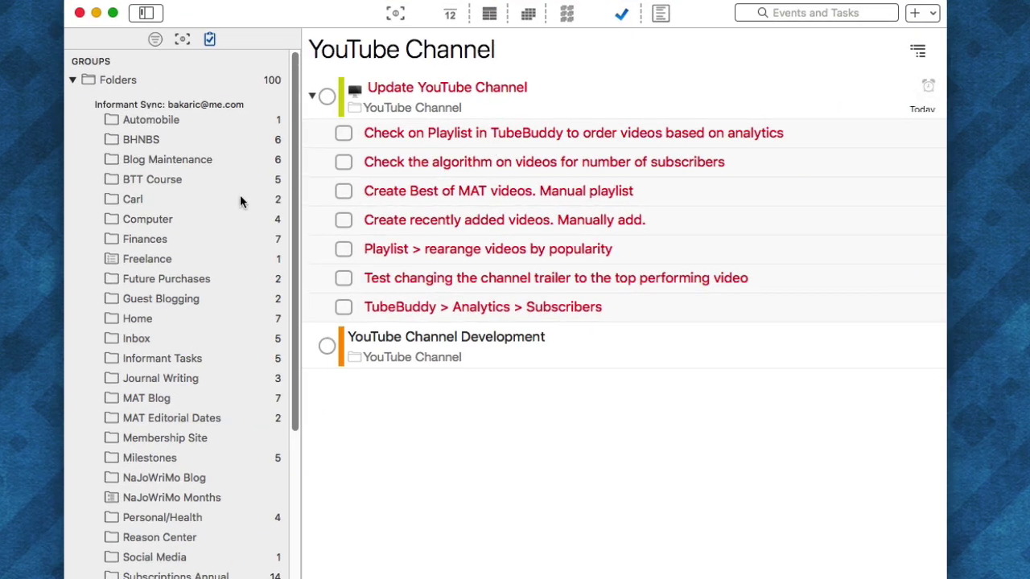
scroll(236, 135, "down", 3)
scroll(208, 137, "up", 5)
scroll(208, 168, "down", 2)
scroll(208, 168, "up", 2)
scroll(208, 168, "down", 2)
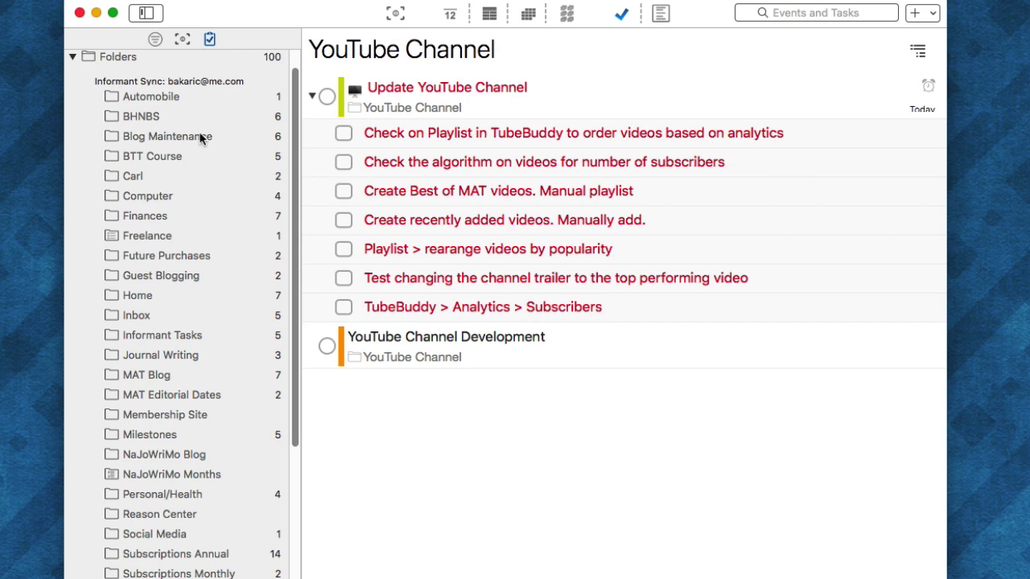
scroll(202, 133, "down", 5)
scroll(206, 127, "up", 6)
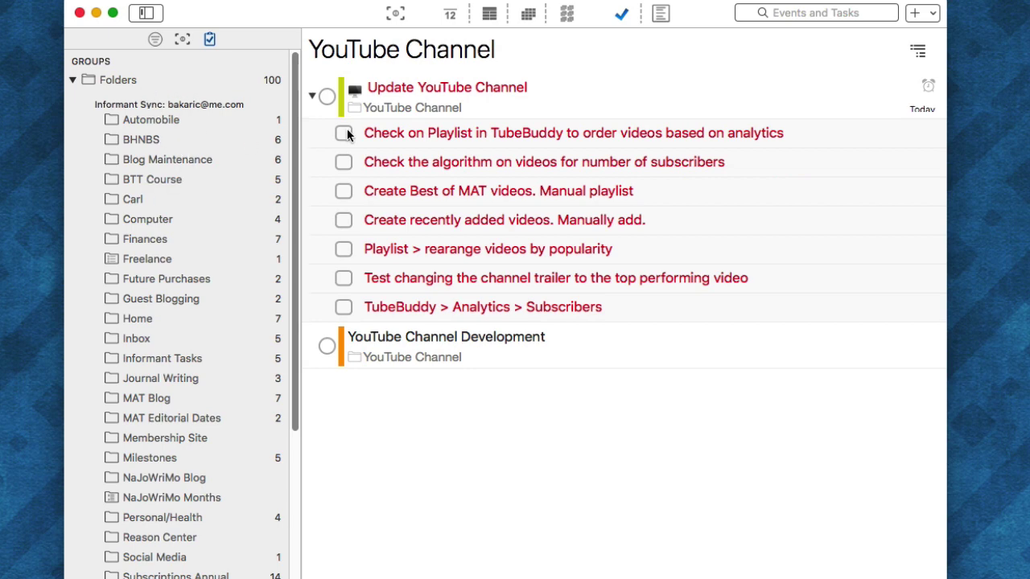
Switch to Todoist and show its project list beside the Today view
key("super+Tab")
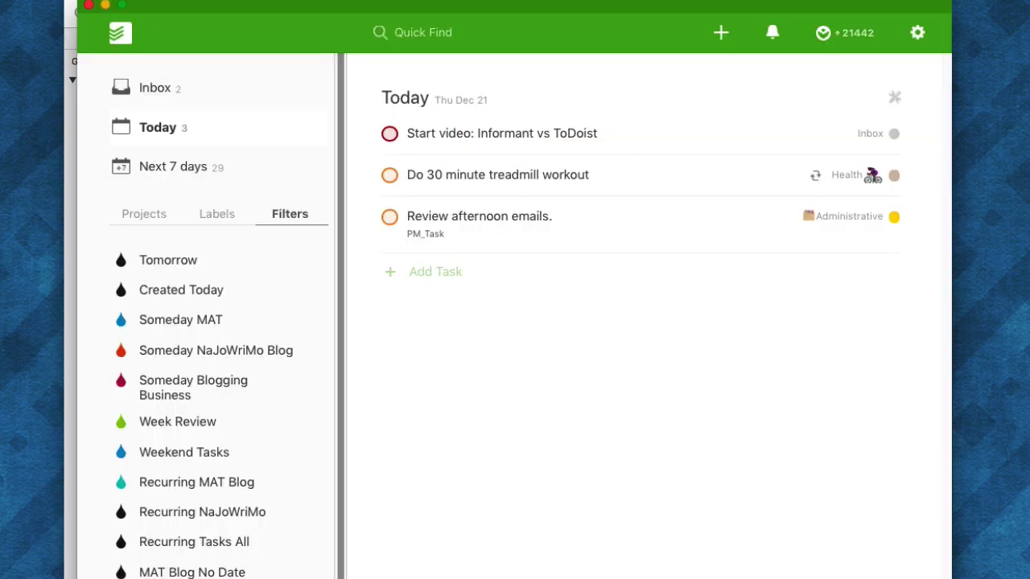
left_click(150, 224)
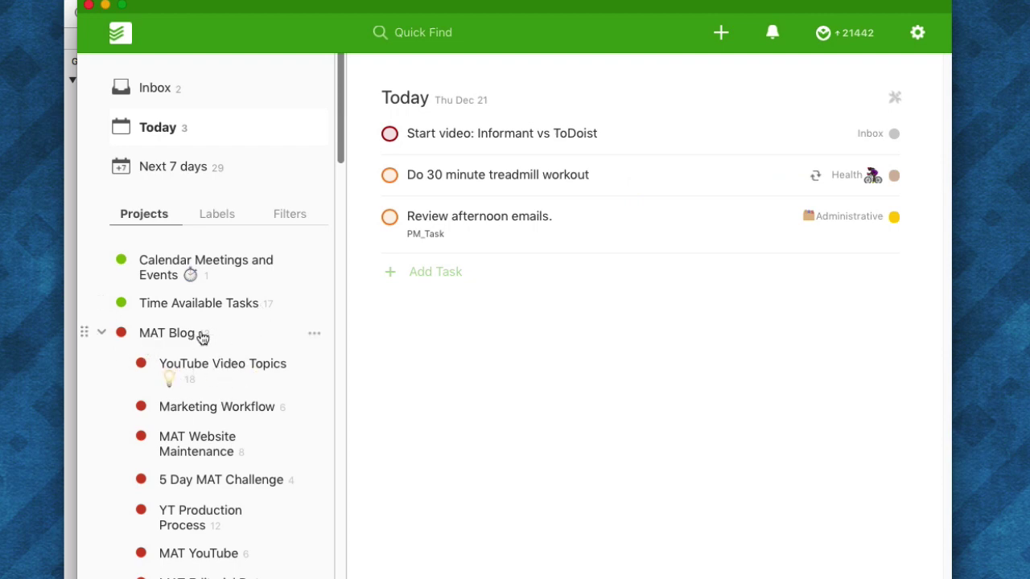
Return to Informant and collapse and re-expand the checklist under the Update YouTube Channel task
left_click(70, 242)
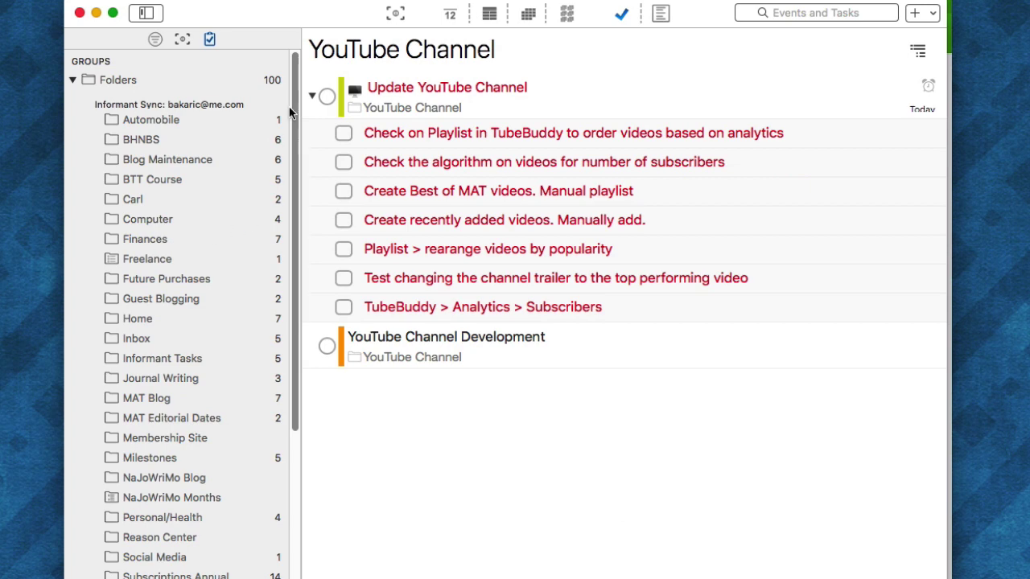
left_click(312, 96)
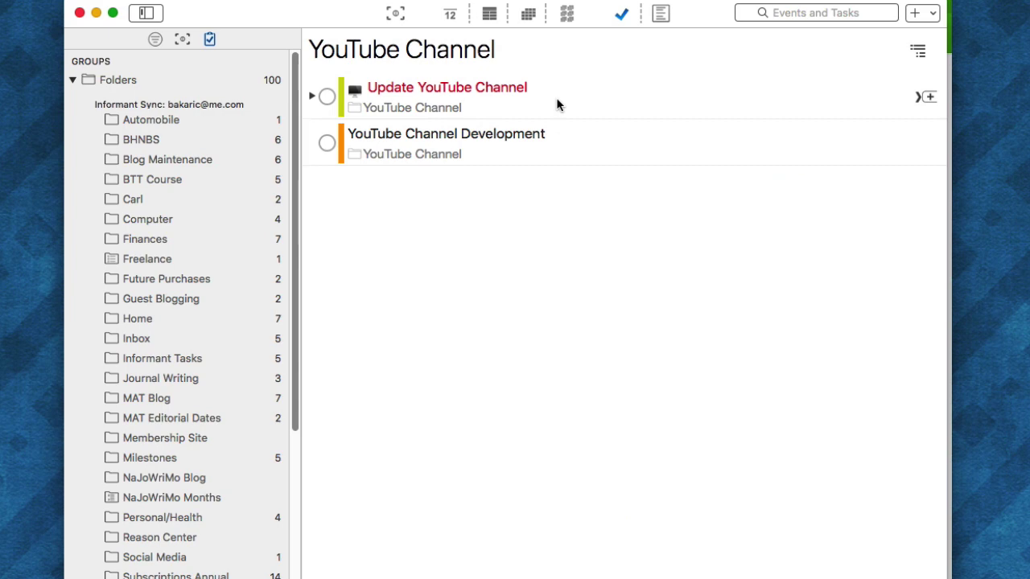
left_click(312, 96)
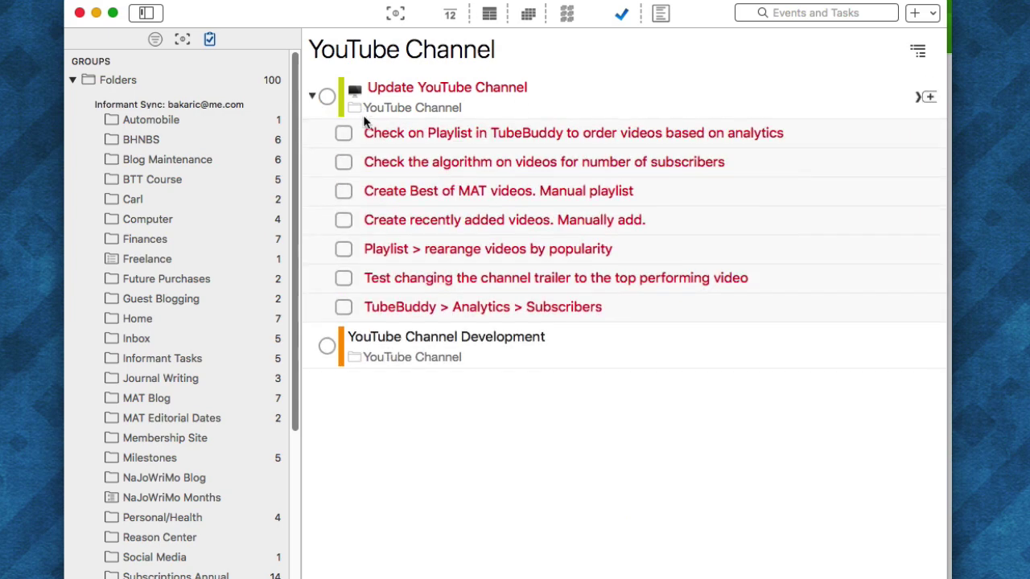